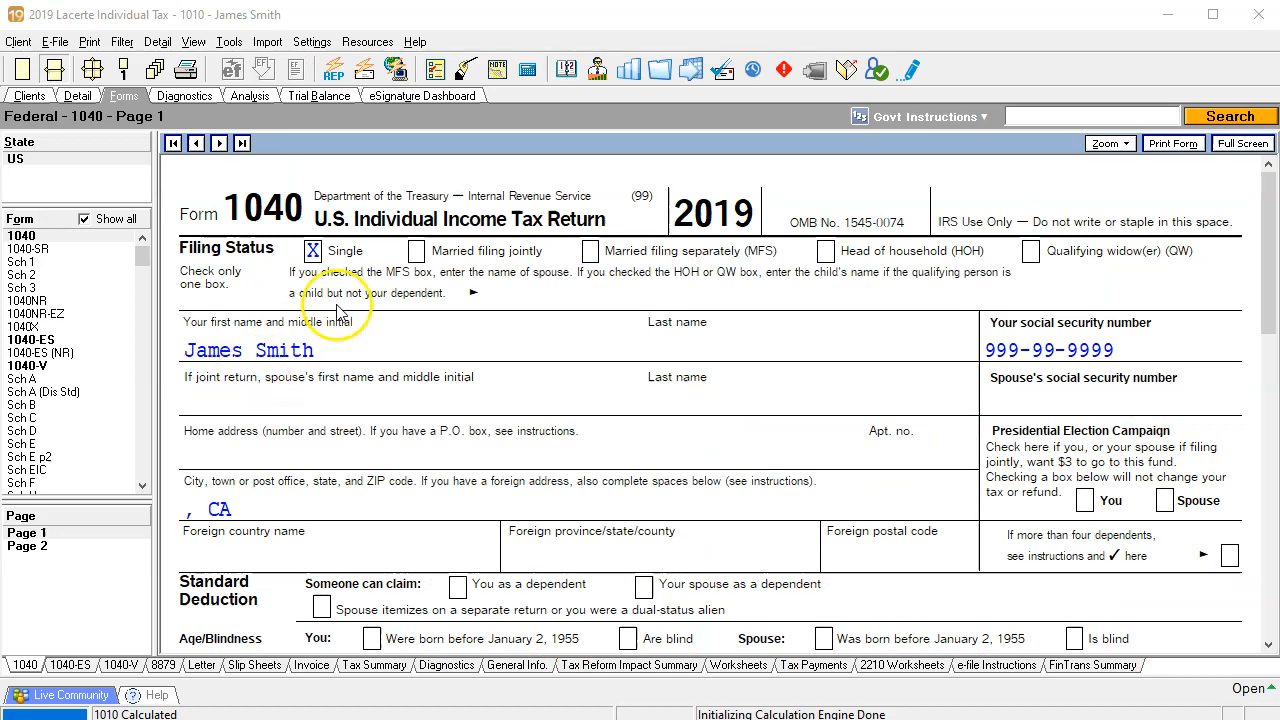
# Open the 1099-INT input screen from the taxable interest field on line 2b of Form 1040.
pyautogui.scroll(-10, 340, 305)
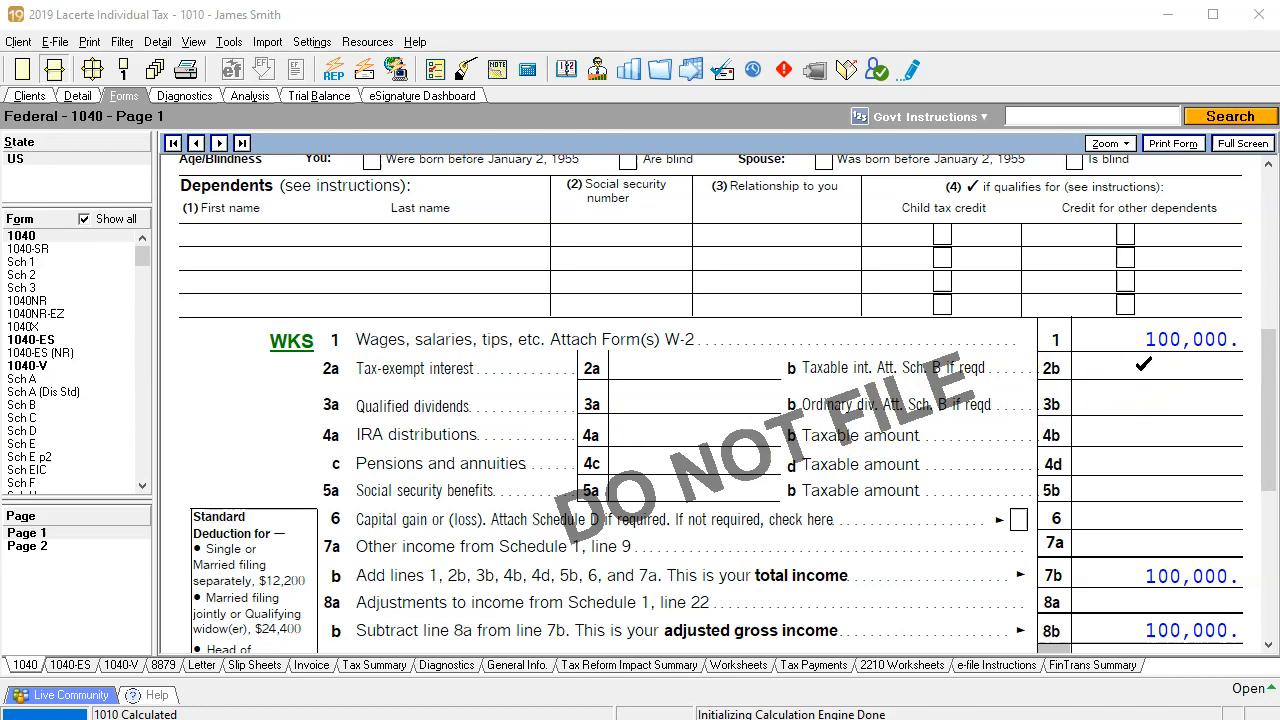
pyautogui.rightClick(1143, 366)
pyautogui.click(1155, 376)
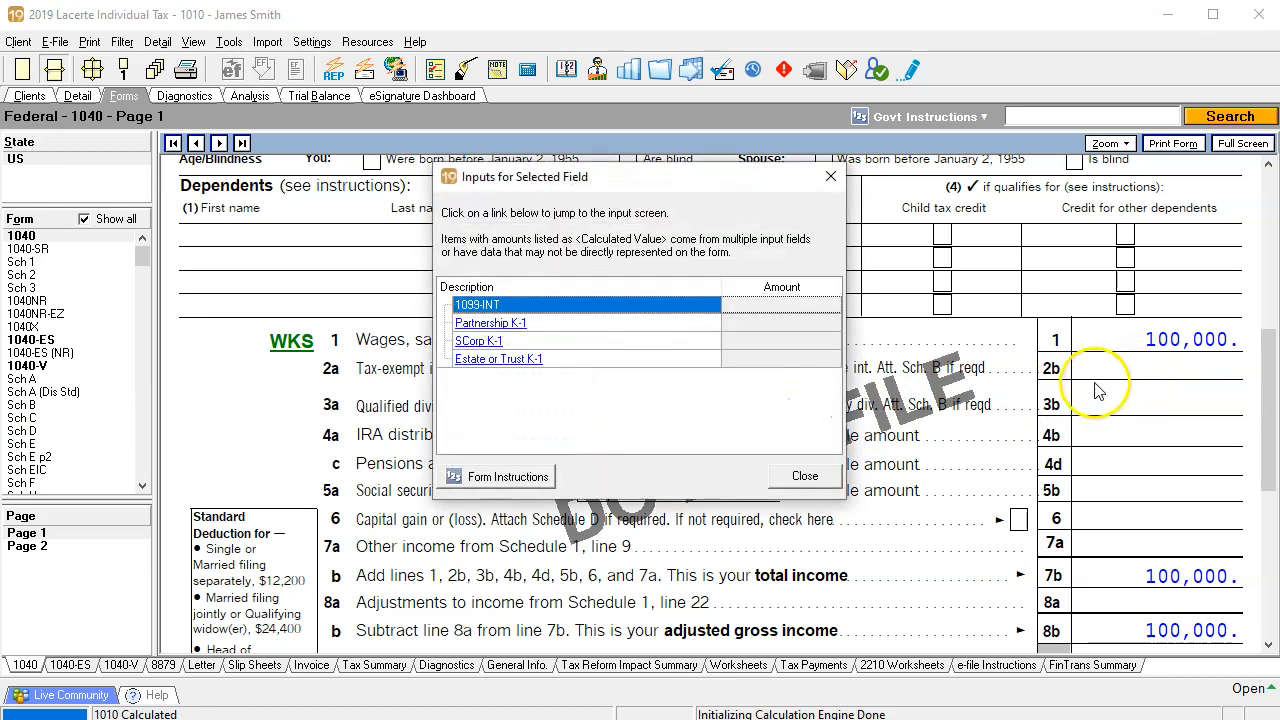
pyautogui.click(480, 305)
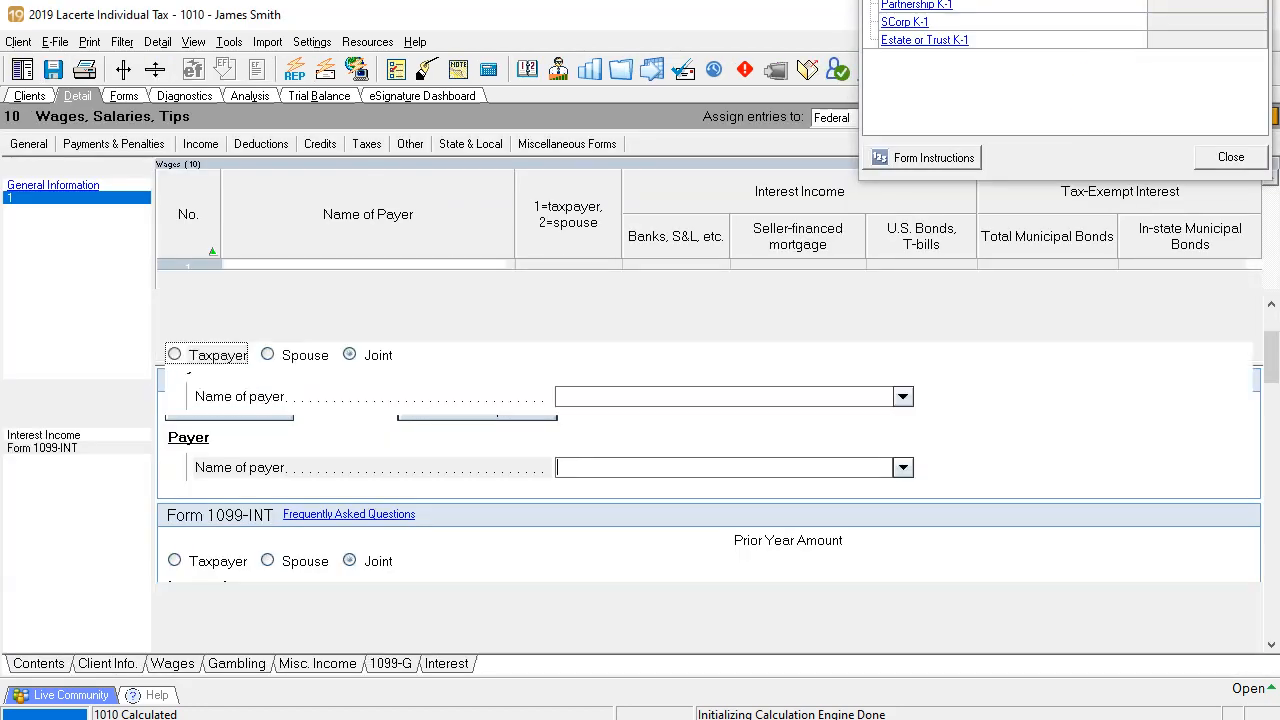
pyautogui.click(1231, 157)
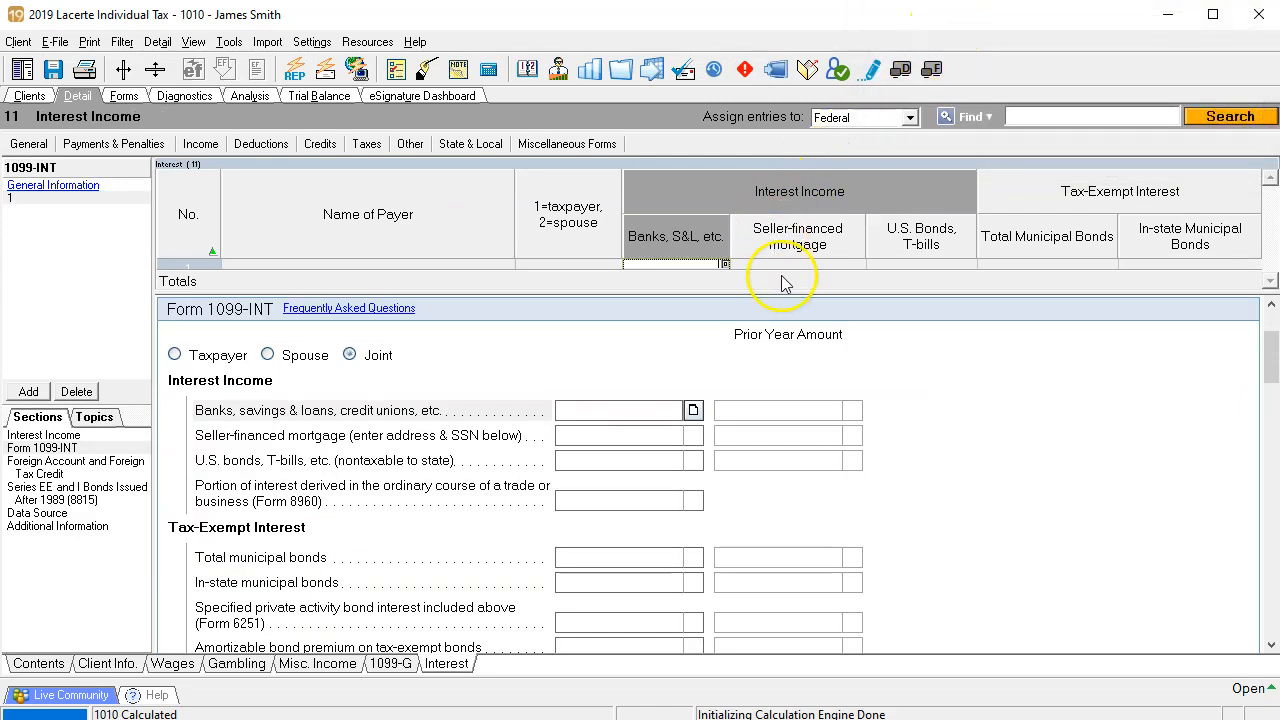
# Enter Bank 1 as a 1099-INT payer with 300 of bank interest and return to the tax forms.
pyautogui.moveTo(784, 298); pyautogui.dragTo(750, 348)
pyautogui.click(414, 270)
pyautogui.write('Bank 1')
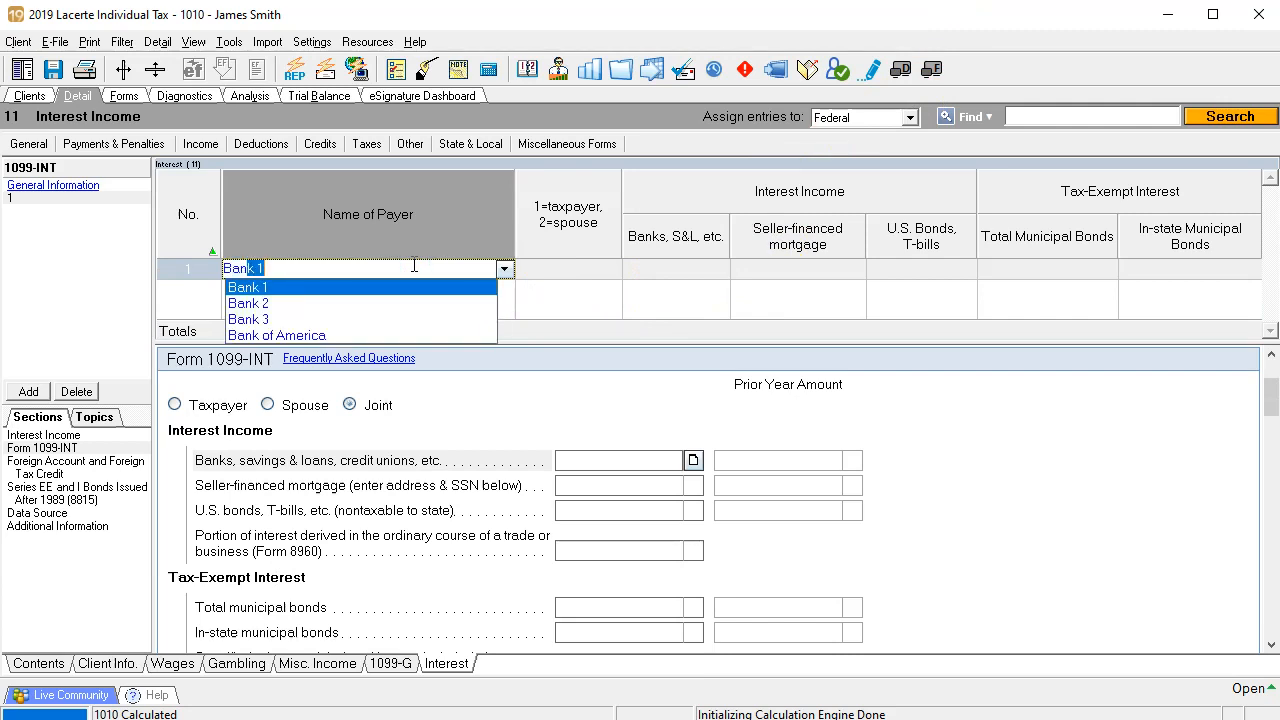
pyautogui.press('Tab')
pyautogui.press('Tab')
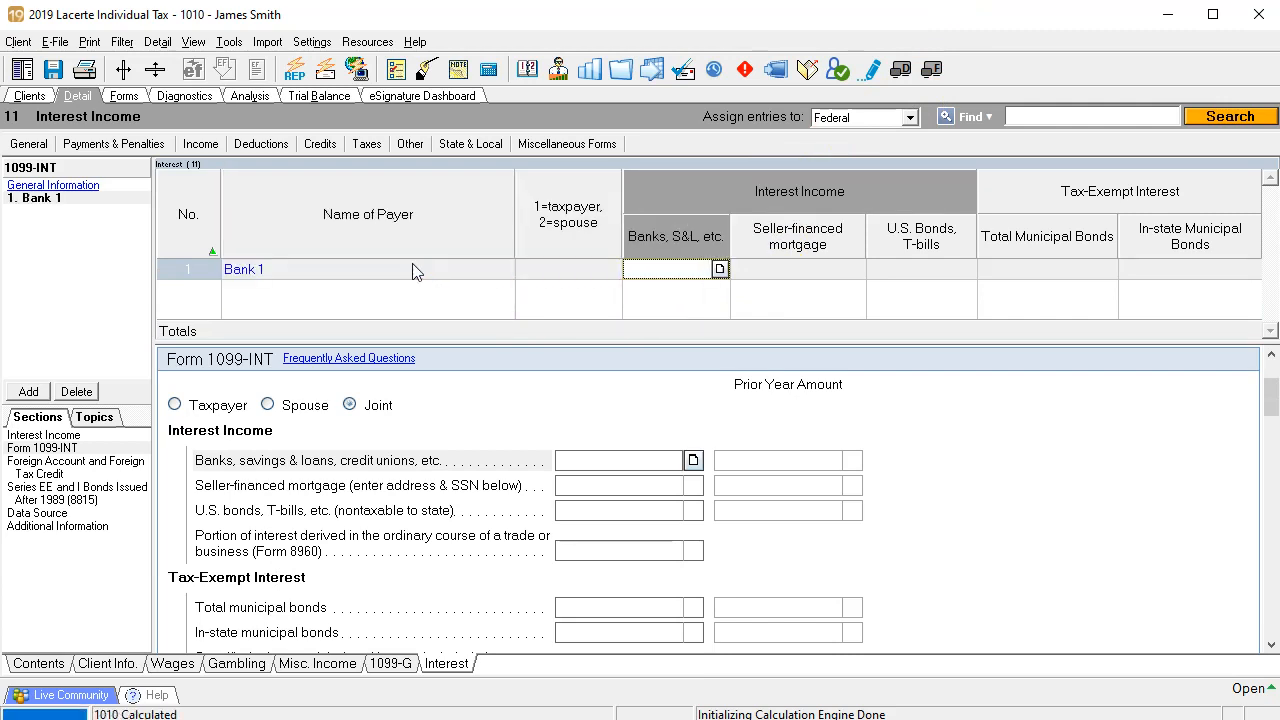
pyautogui.write('300')
pyautogui.press('Tab')
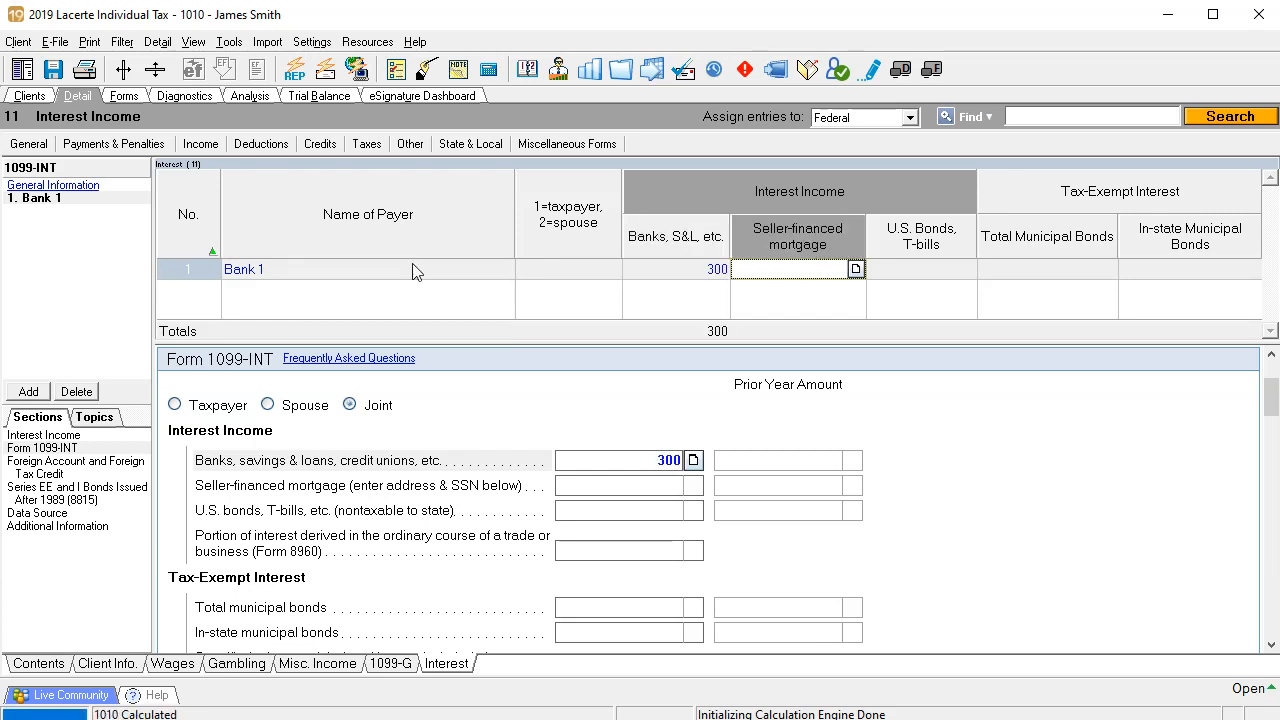
pyautogui.click(125, 96)
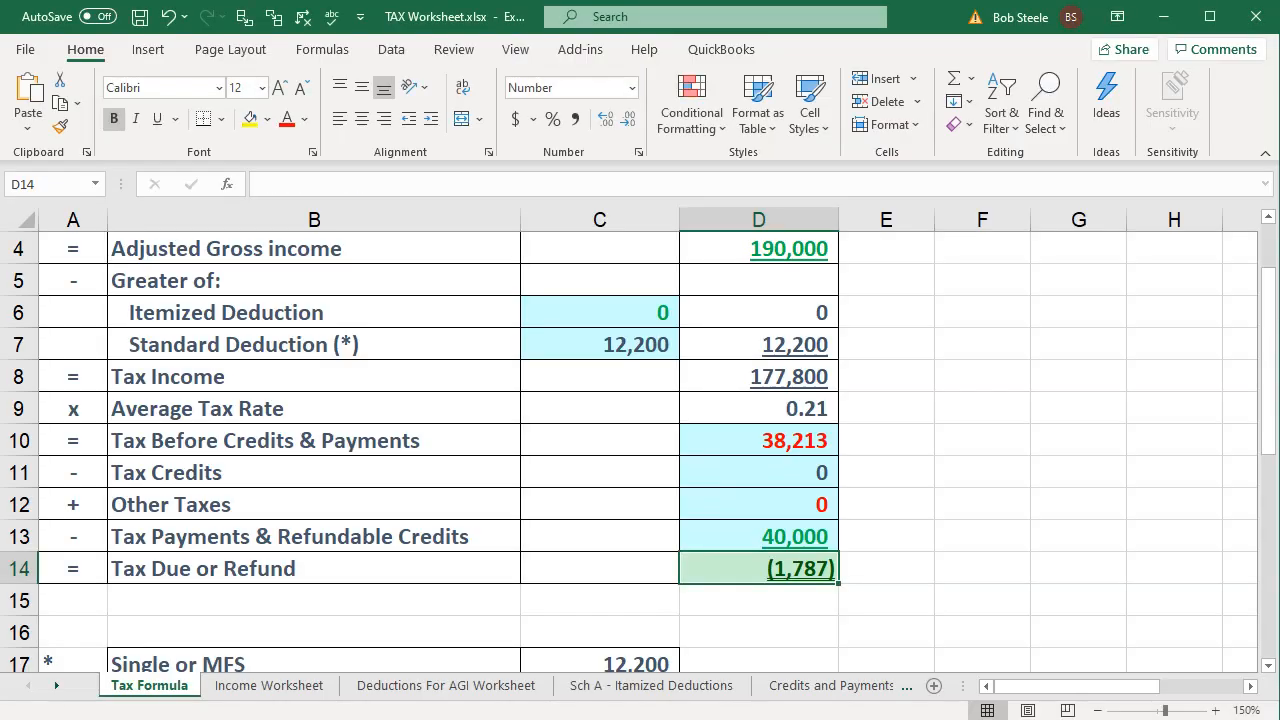
# Switch to TAX Worksheet.xlsx in Excel, set the first W-2 income in Income Worksheet cell C3 to 100,000 and clear C4.
pyautogui.click(467, 550)
pyautogui.scroll(1, 467, 552)
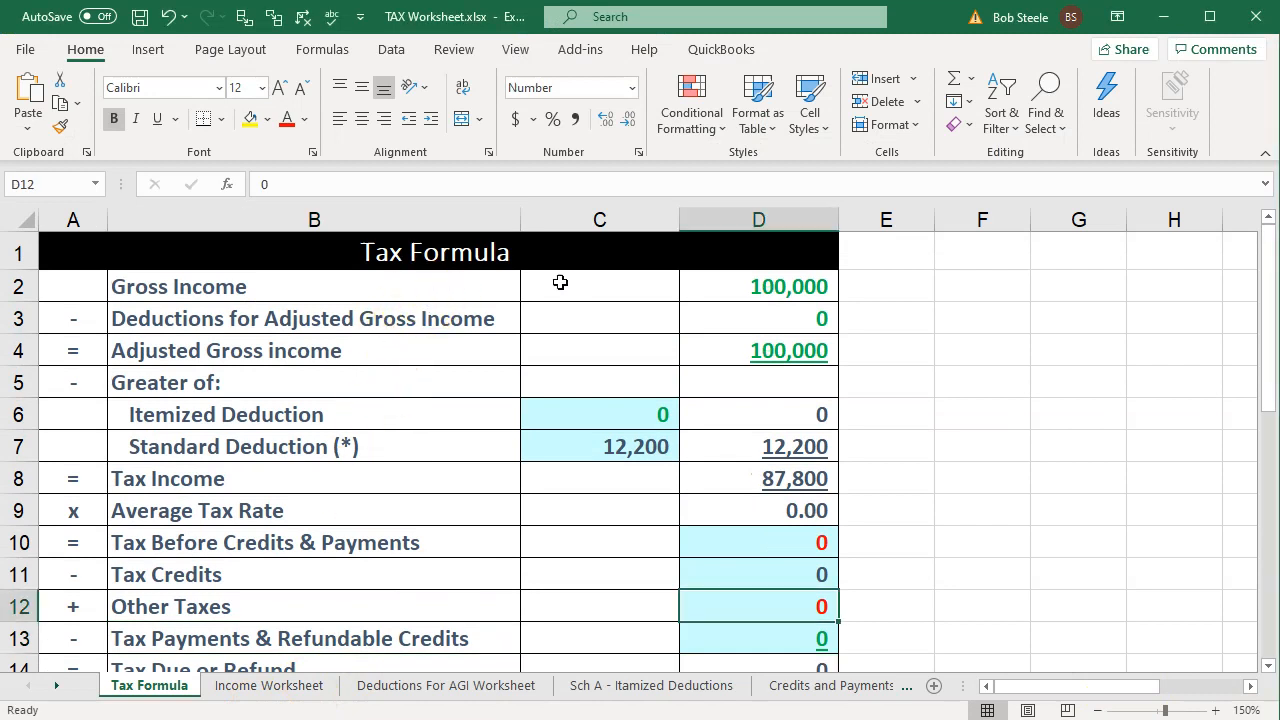
pyautogui.click(773, 291)
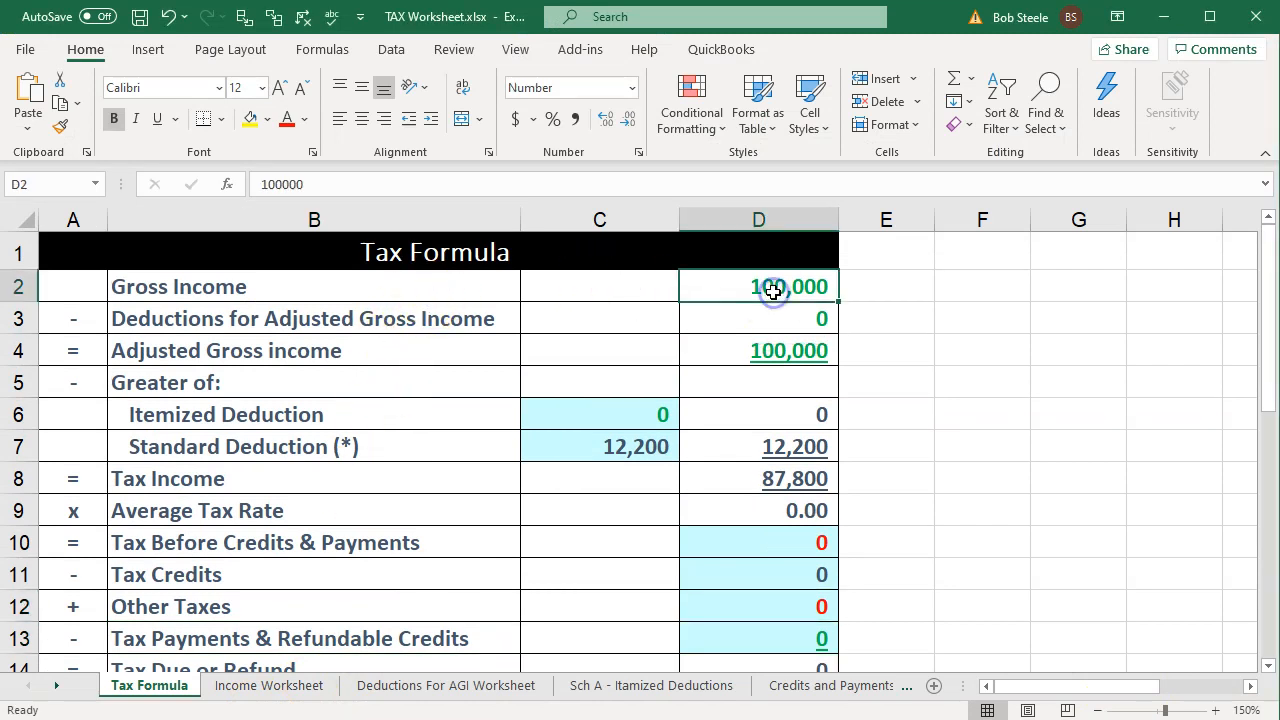
pyautogui.click(298, 686)
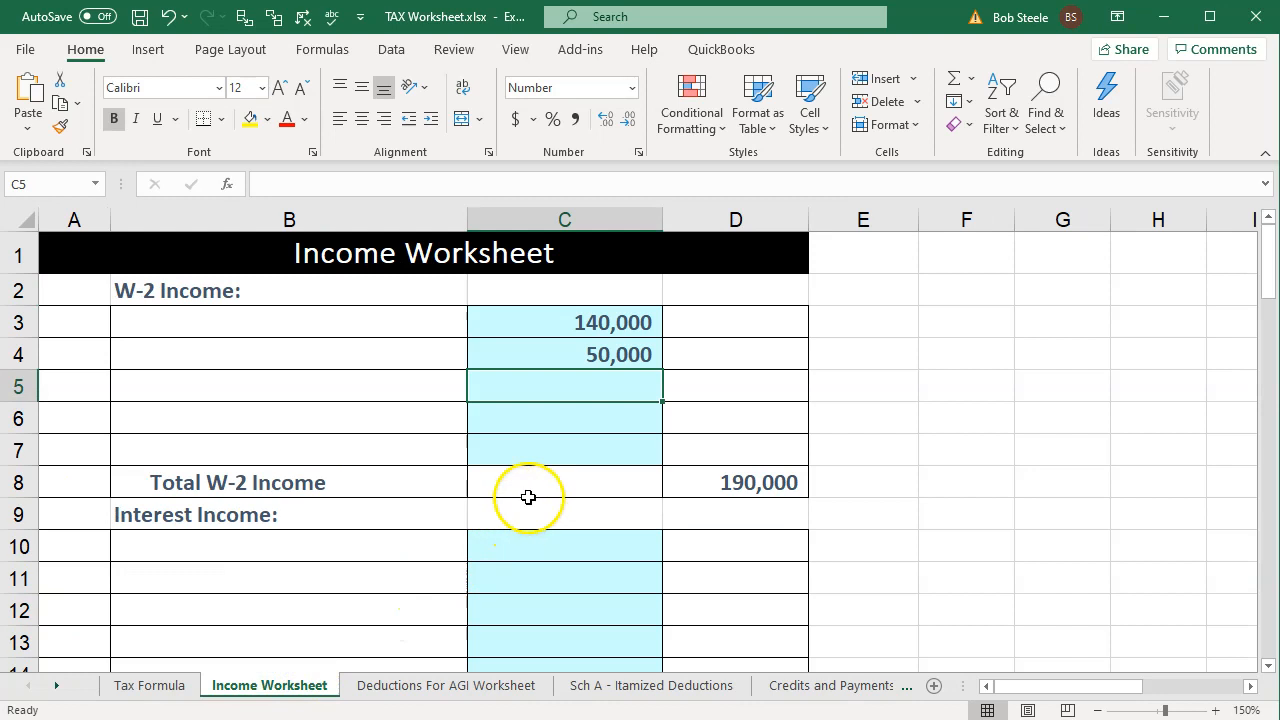
pyautogui.click(574, 323)
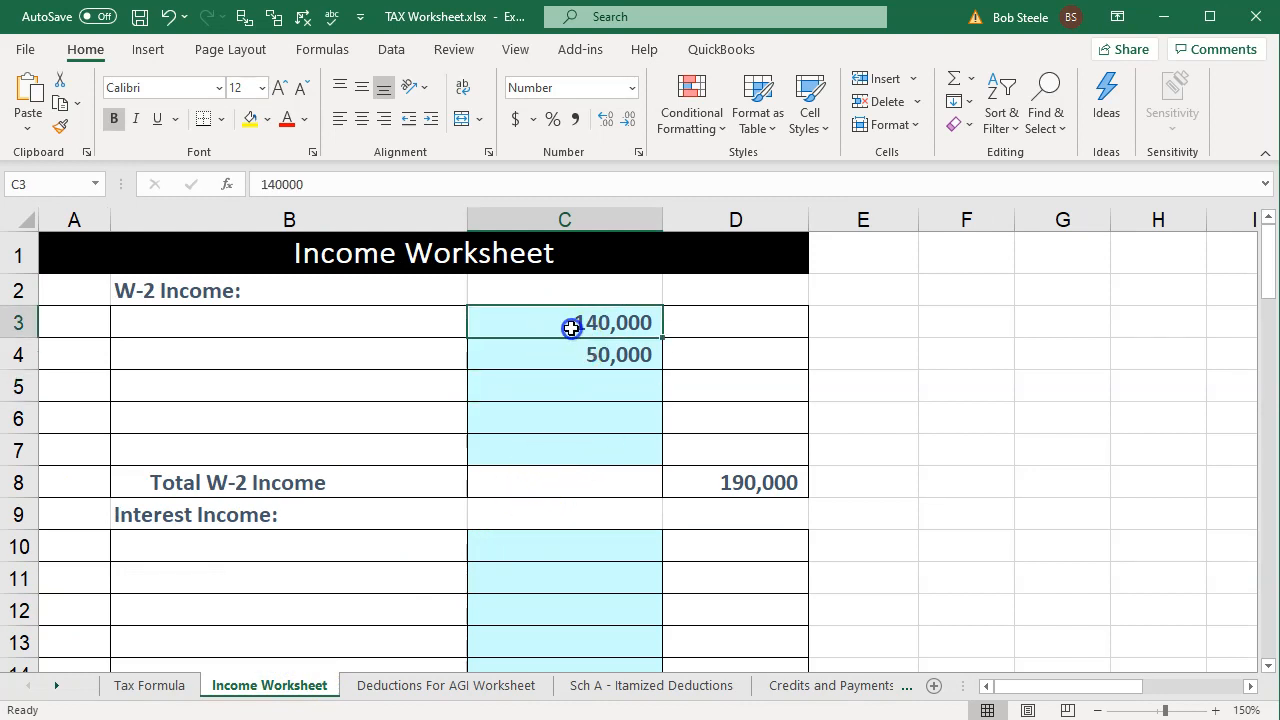
pyautogui.write('100,000')
pyautogui.press('Return')
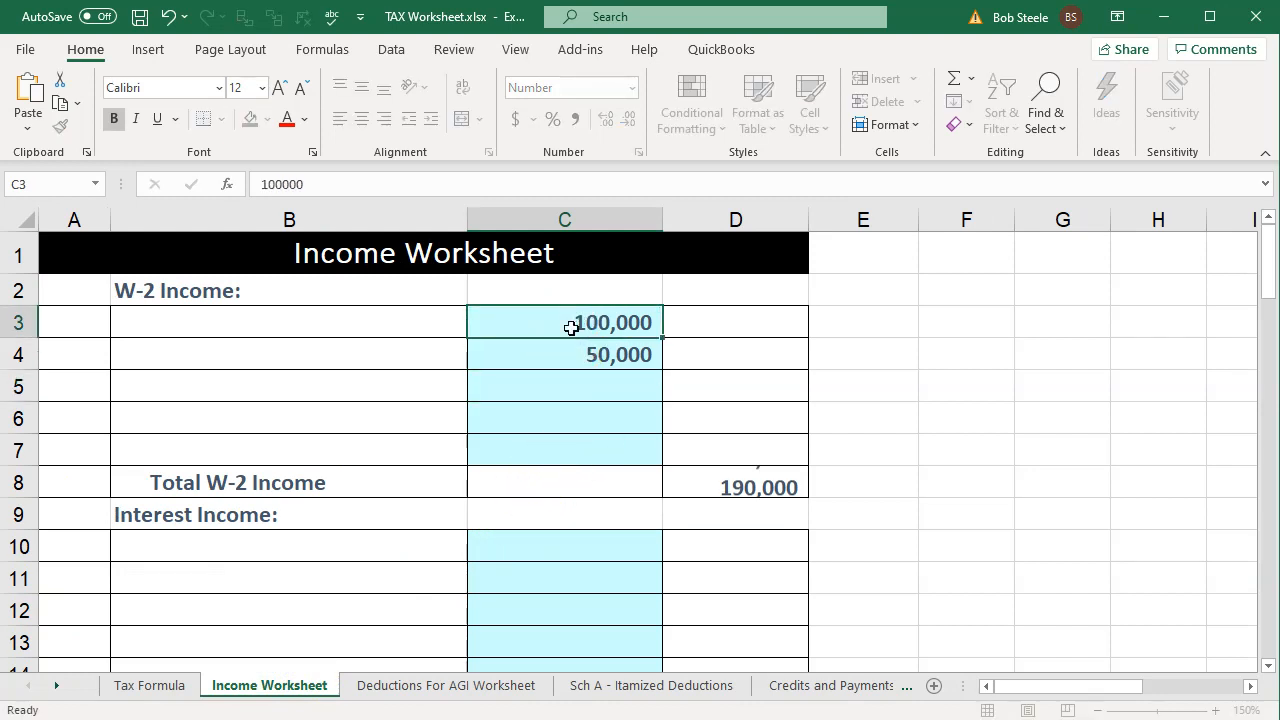
pyautogui.press('Delete')
# Enter 300 as the first interest income amount in cell C10 of the Income Worksheet.
pyautogui.press('Down')
pyautogui.press('Down')
pyautogui.press('Down')
pyautogui.press('Down')
pyautogui.press('Down')
pyautogui.press('Down')
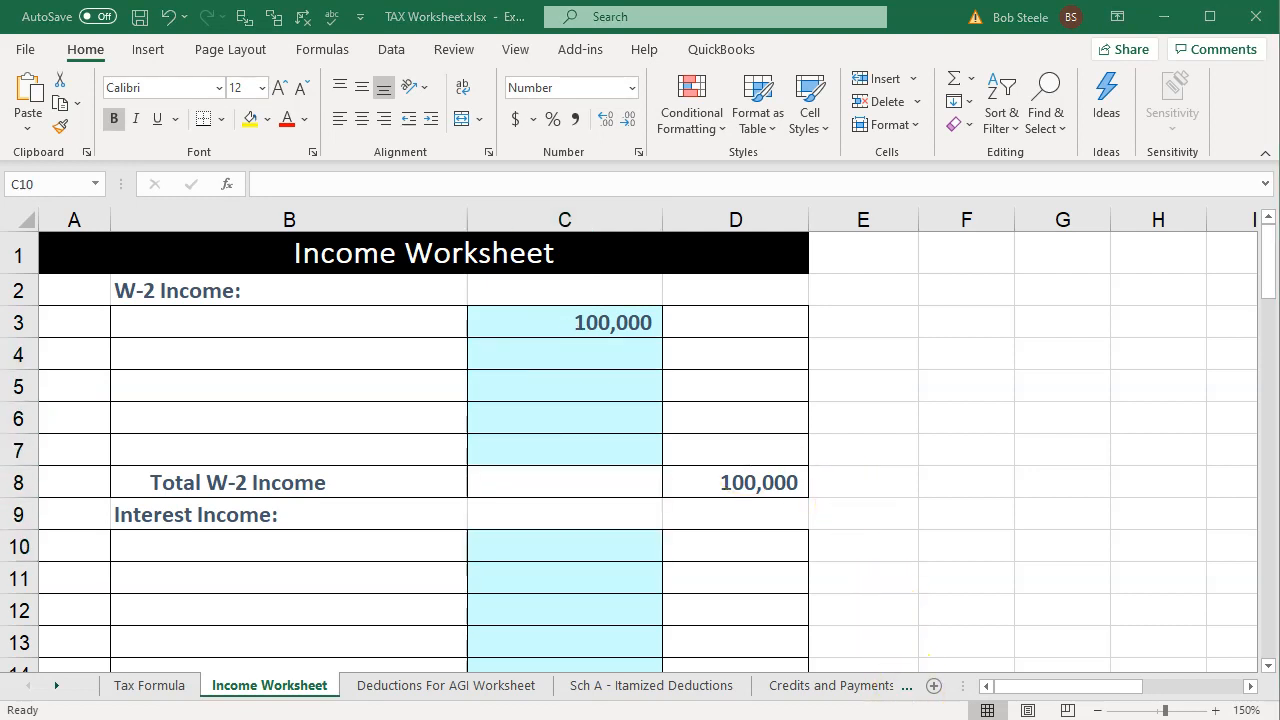
pyautogui.hotkey('alt', 'Tab')
pyautogui.hotkey('alt', 'Tab')
pyautogui.click(597, 540)
pyautogui.write('300')
pyautogui.press('Return')
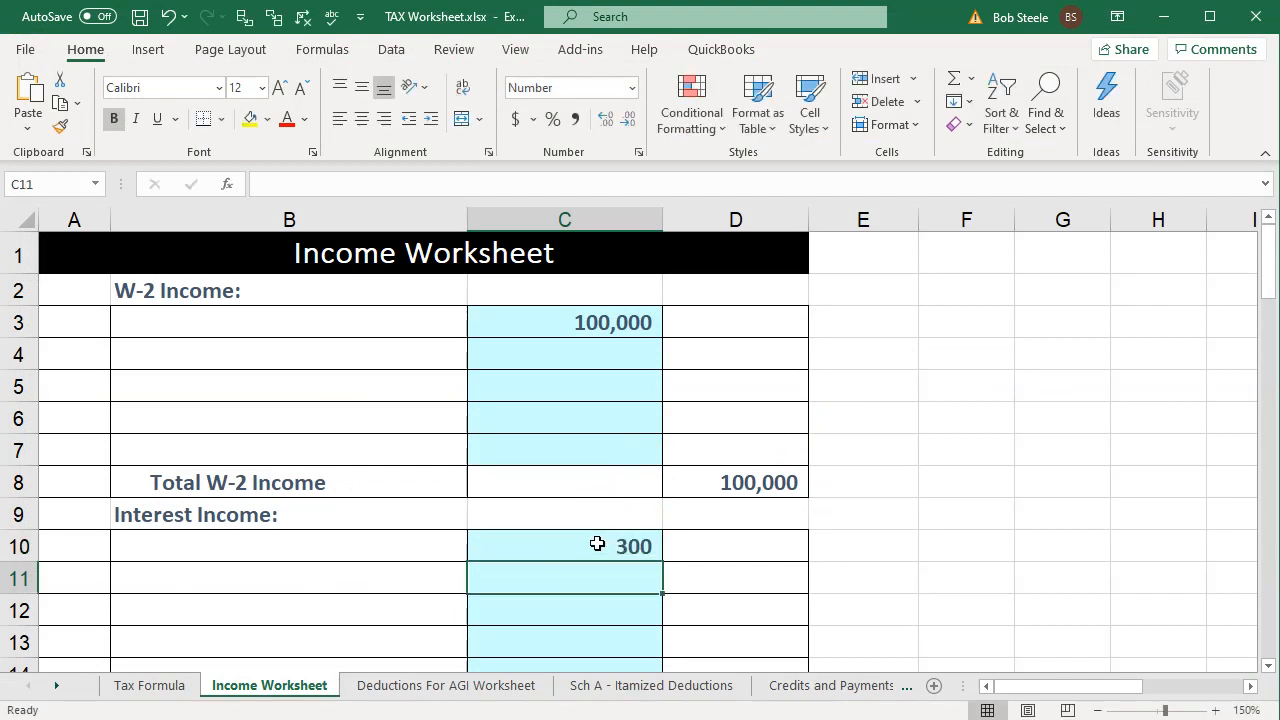
# Check total income on the Income Worksheet, and gross income, standard deduction and taxable income on the Tax Formula sheet.
pyautogui.scroll(-8, 597, 543)
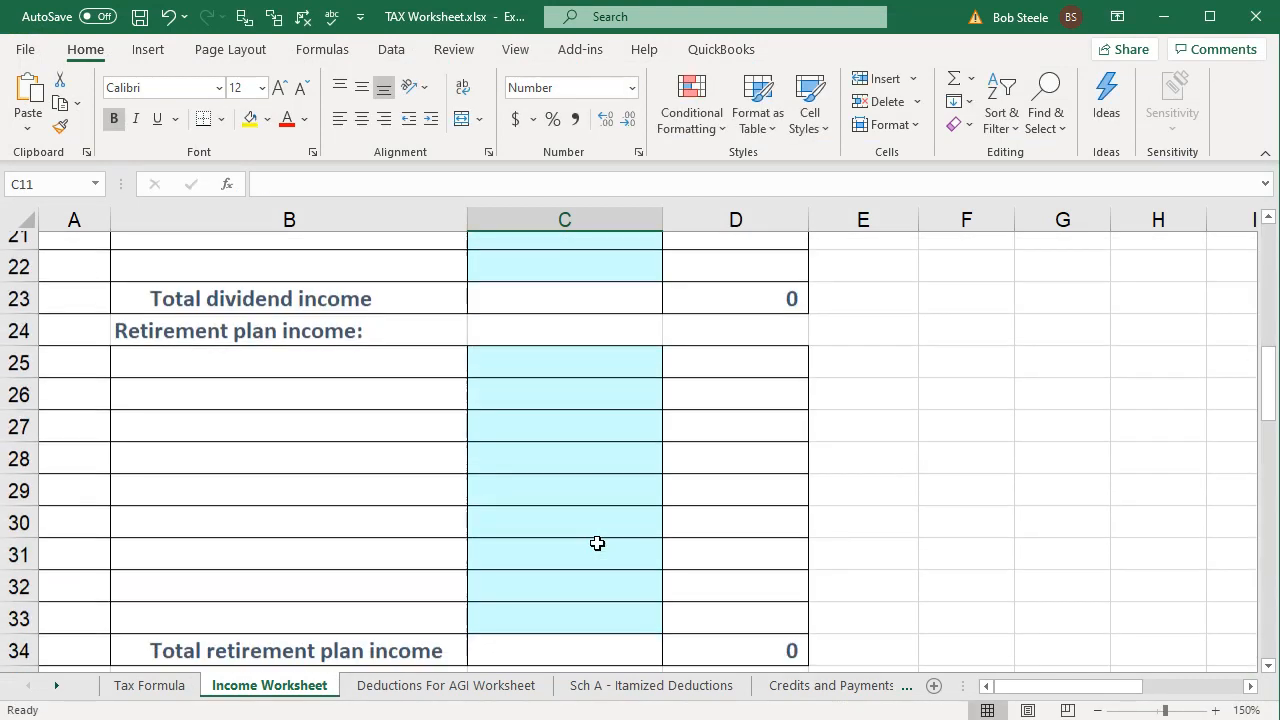
pyautogui.scroll(-5, 597, 543)
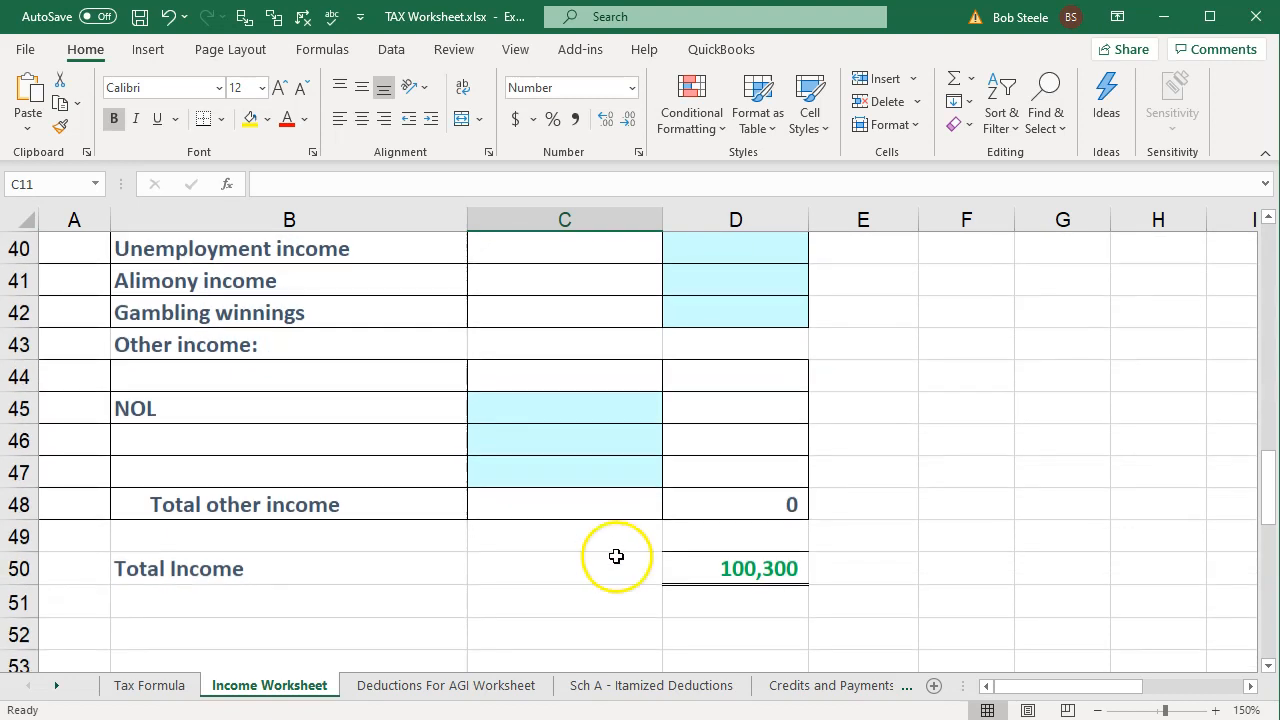
pyautogui.click(163, 685)
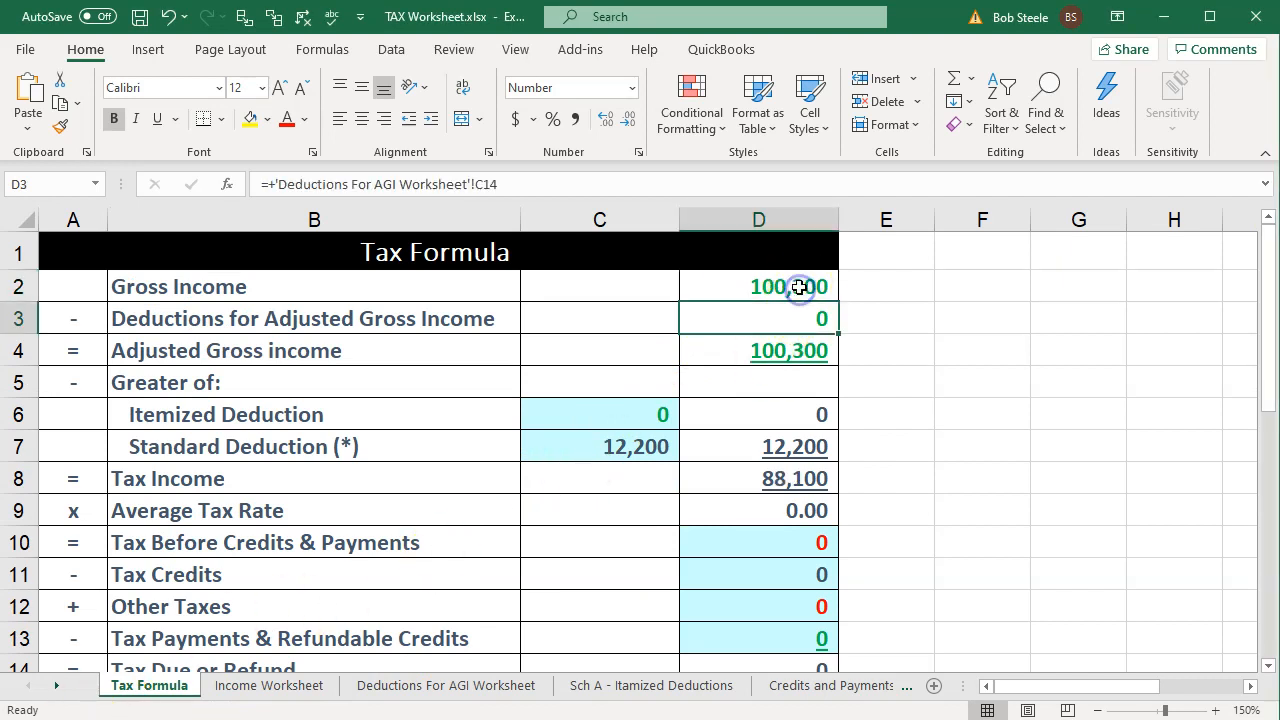
pyautogui.doubleClick(802, 310)
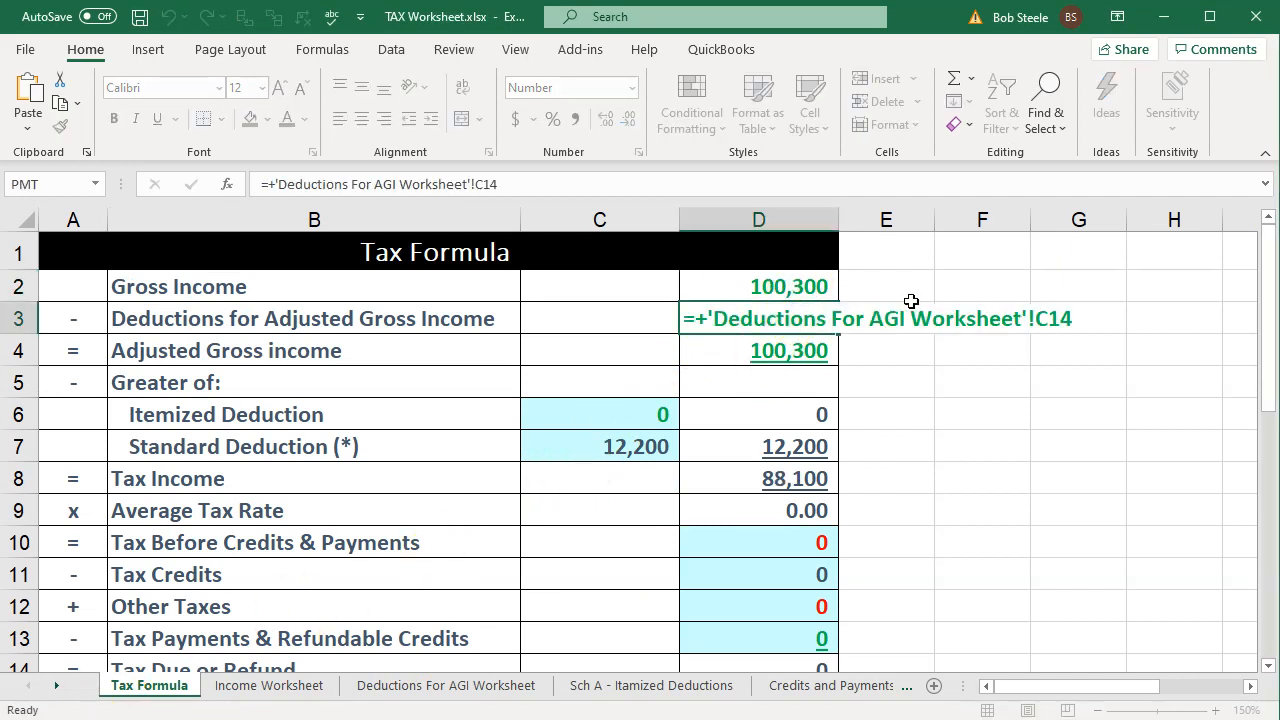
pyautogui.press('Return')
pyautogui.press('Up')
pyautogui.press('Up')
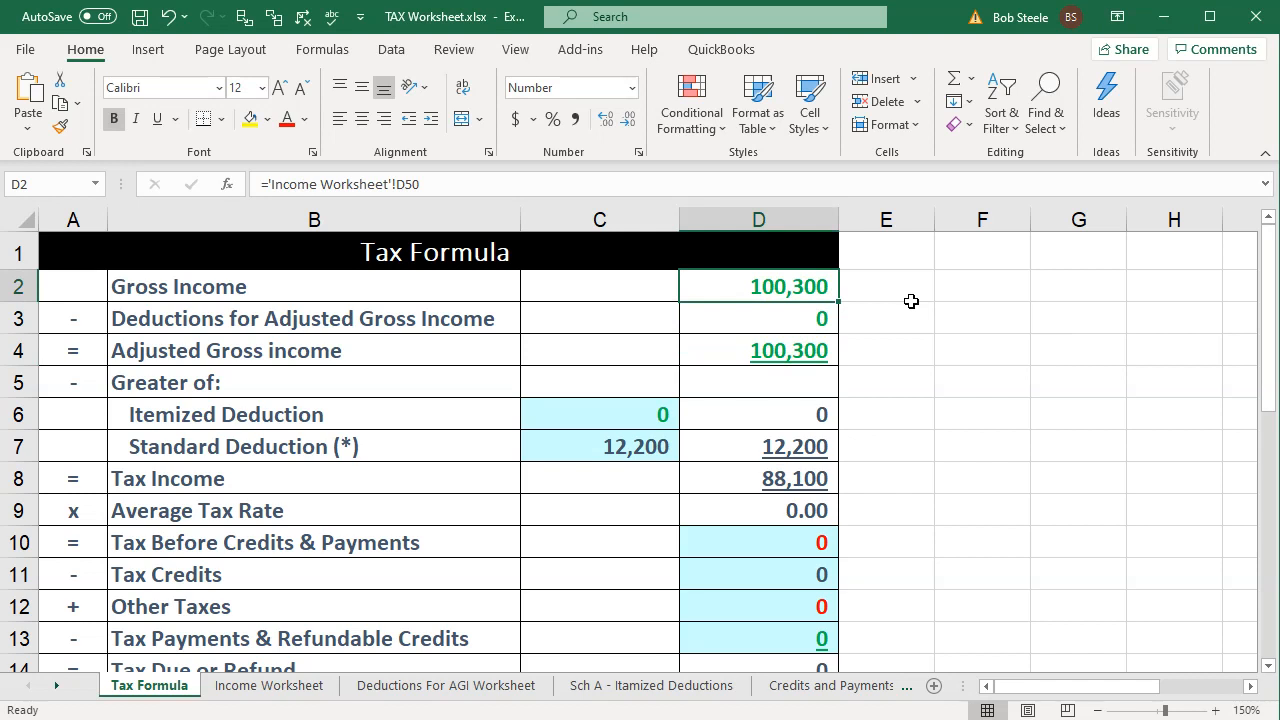
pyautogui.click(660, 437)
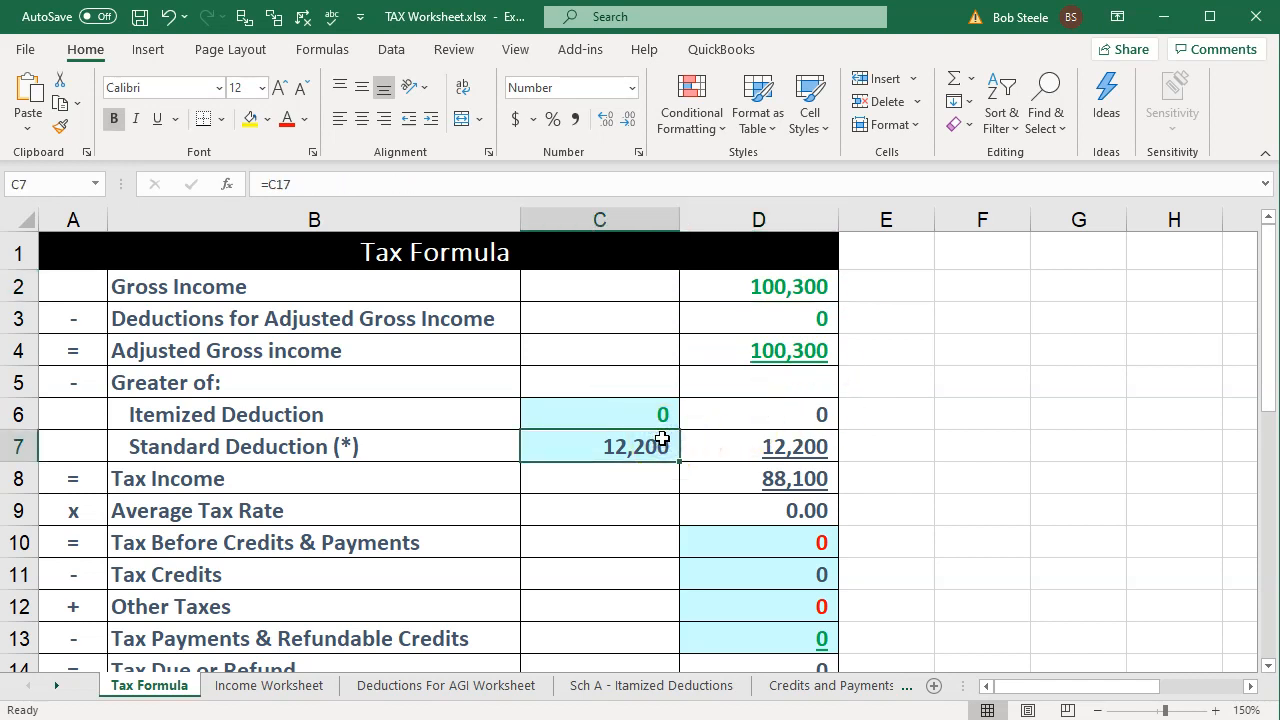
pyautogui.press('Down')
pyautogui.press('Right')
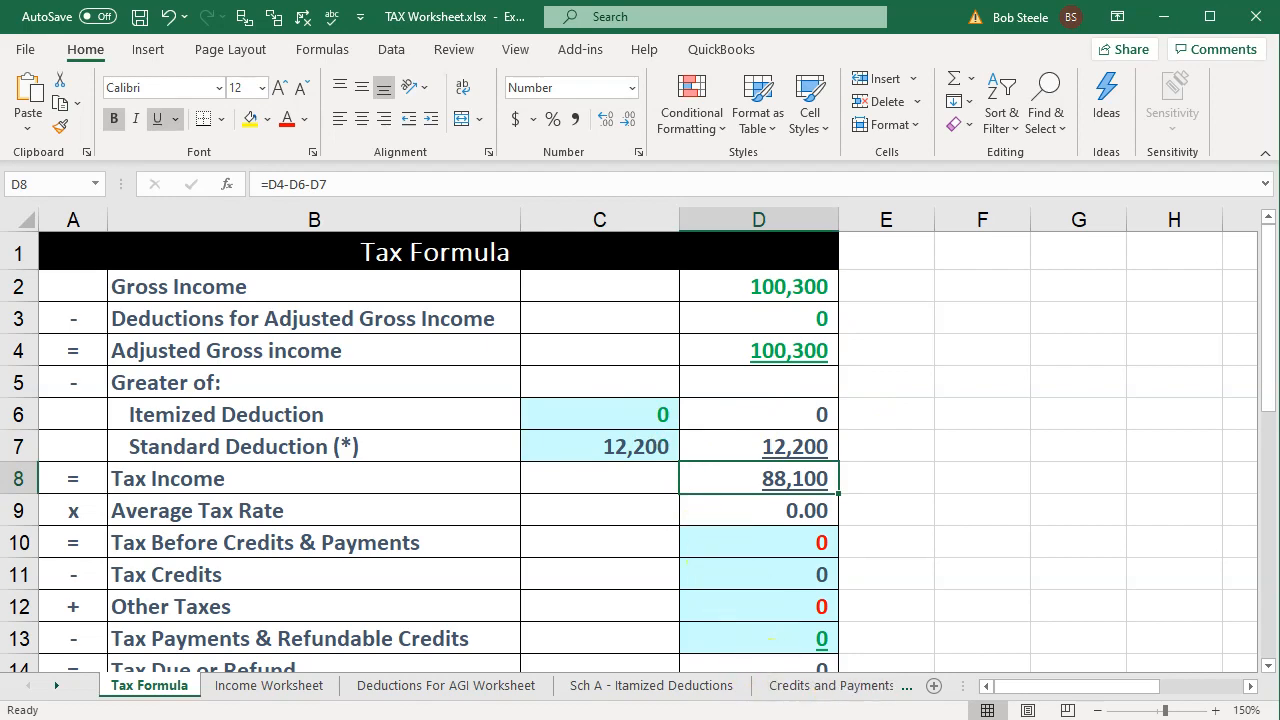
# Switch to Lacerte and compare the interest, total income, standard deduction and taxable income lines on Form 1040 page 1.
pyautogui.hotkey('alt', 'Tab')
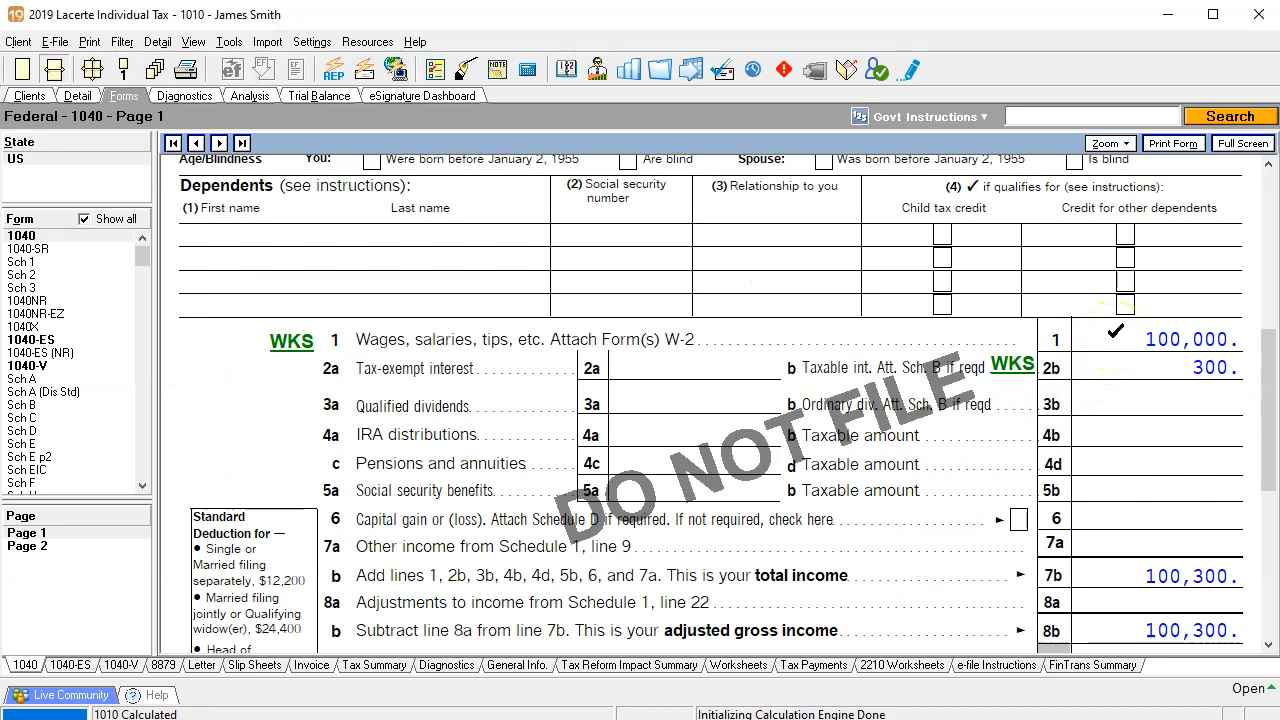
pyautogui.click(1133, 356)
pyautogui.scroll(-5, 1133, 582)
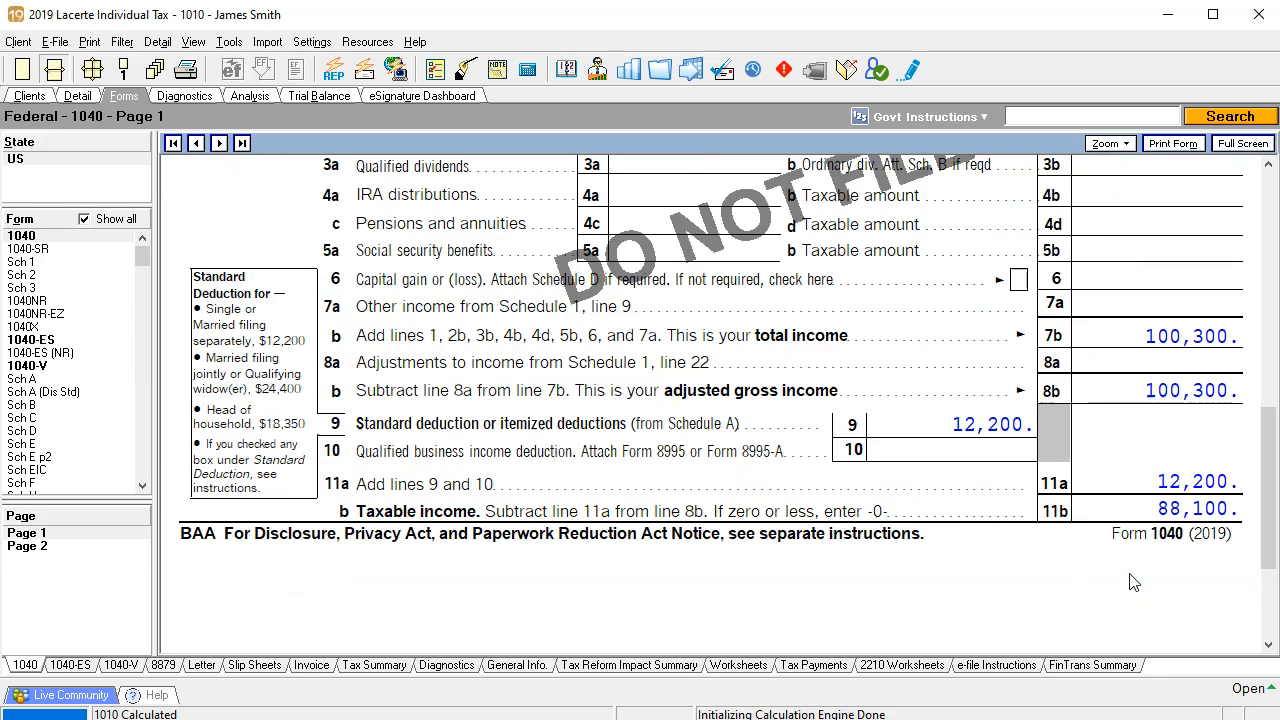
pyautogui.click(975, 423)
pyautogui.click(1100, 490)
# Review the tax, payments and amount owed on Form 1040 page 2, and return to the income lines on page 1.
pyautogui.click(57, 547)
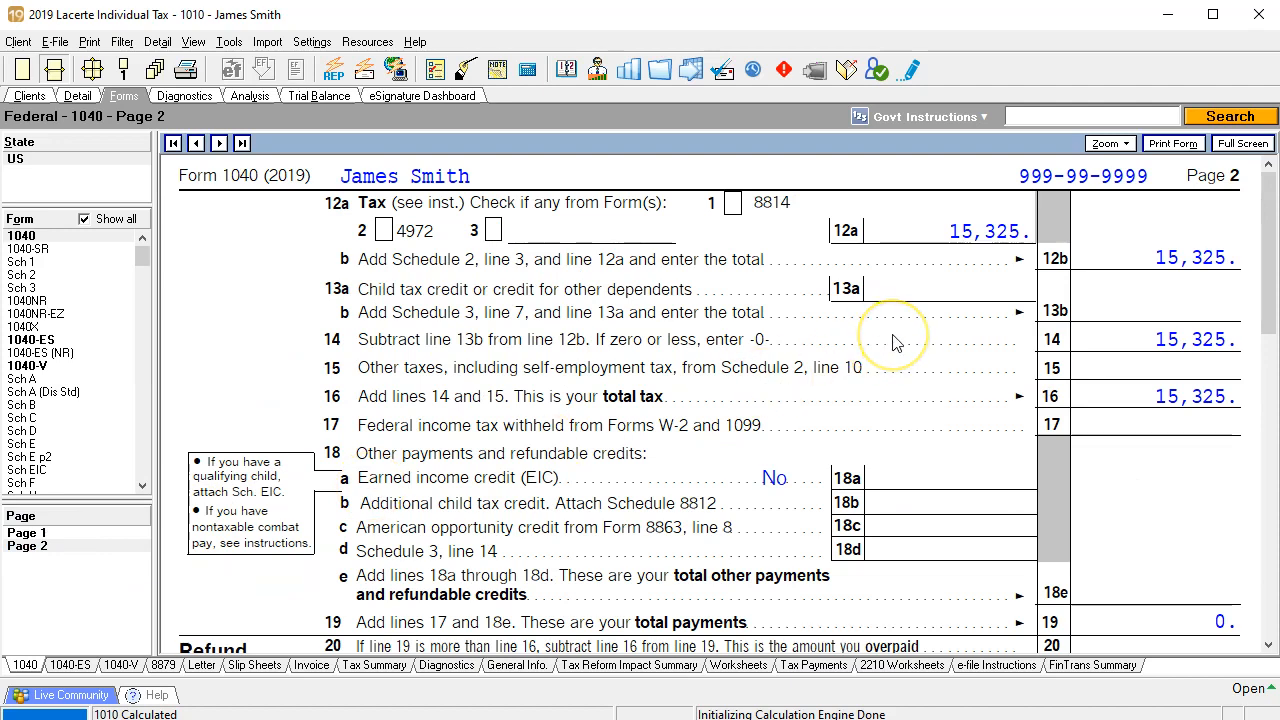
pyautogui.scroll(-5, 896, 343)
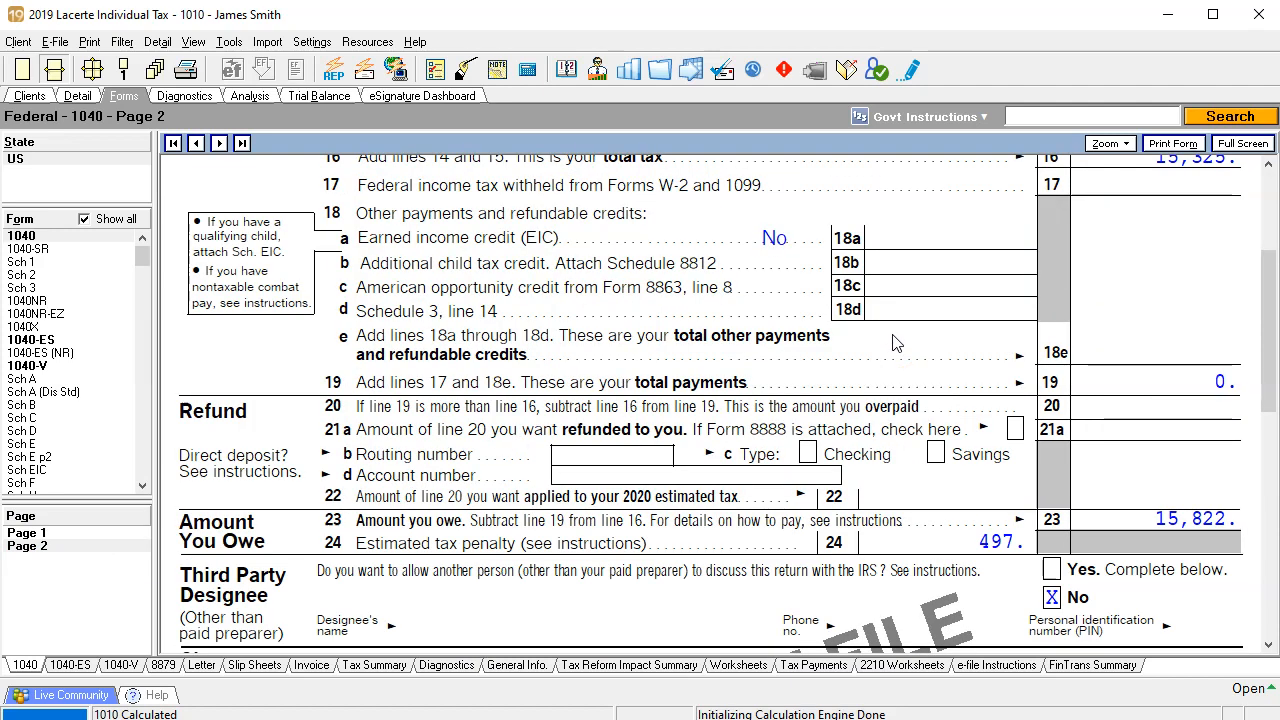
pyautogui.scroll(5, 896, 343)
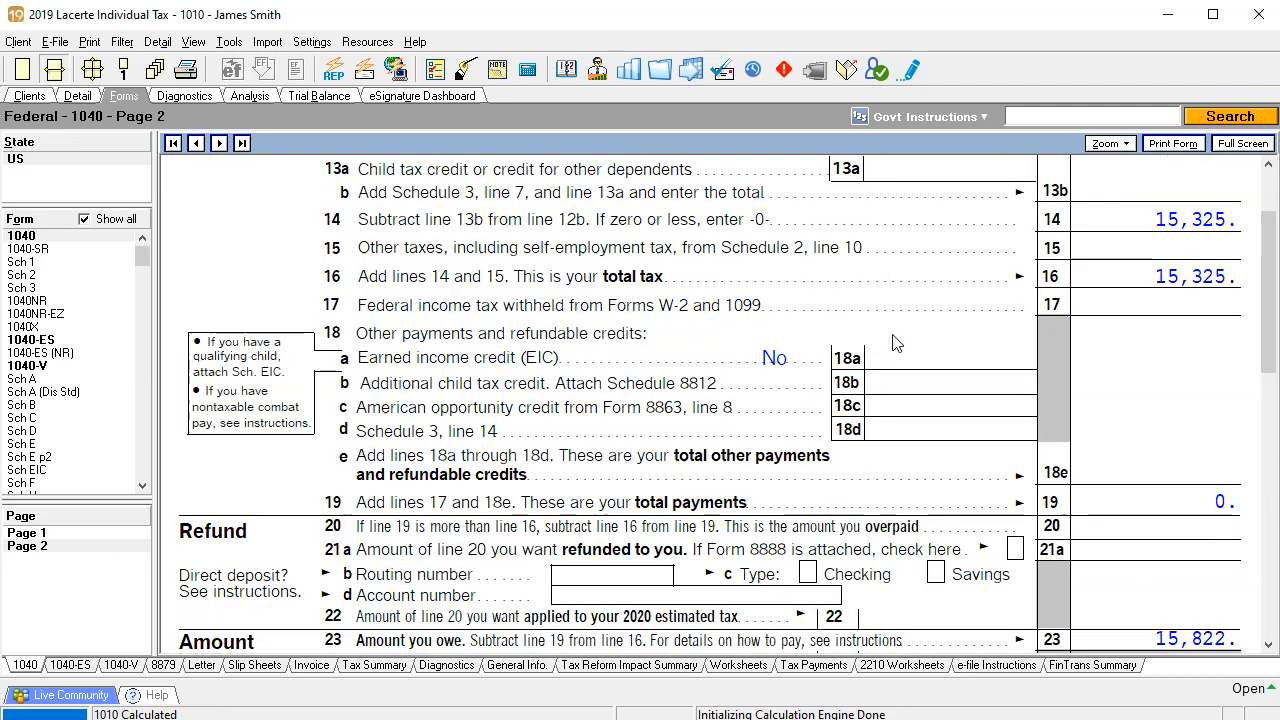
pyautogui.click(24, 533)
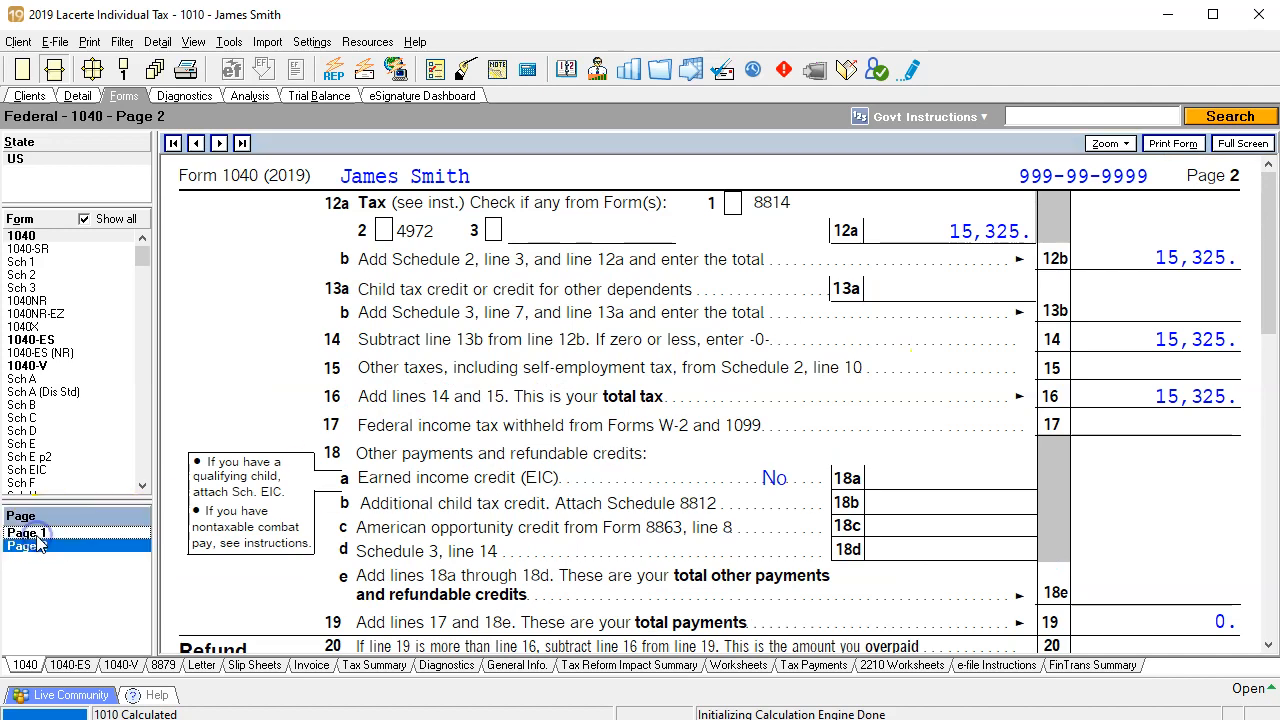
pyautogui.scroll(-10, 663, 500)
pyautogui.scroll(-3, 684, 503)
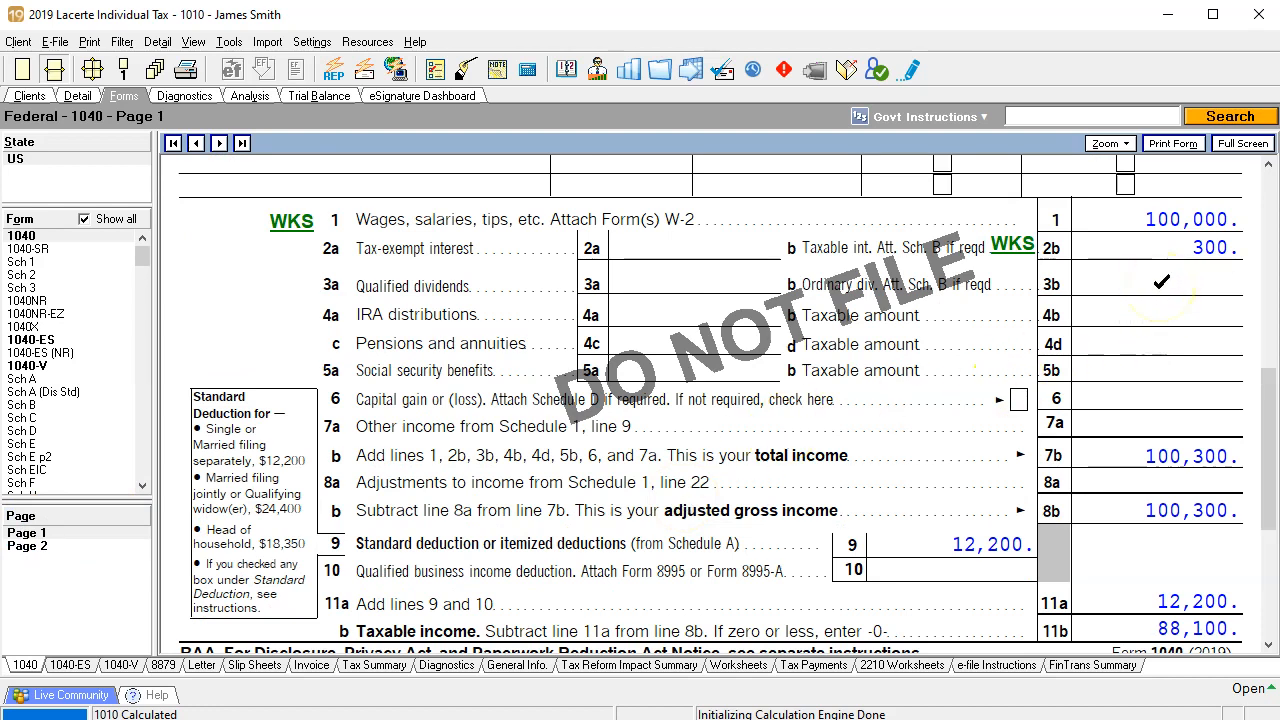
# Add Bank 2 as a second 1099-INT payer with 1,400 of bank interest.
pyautogui.click(84, 97)
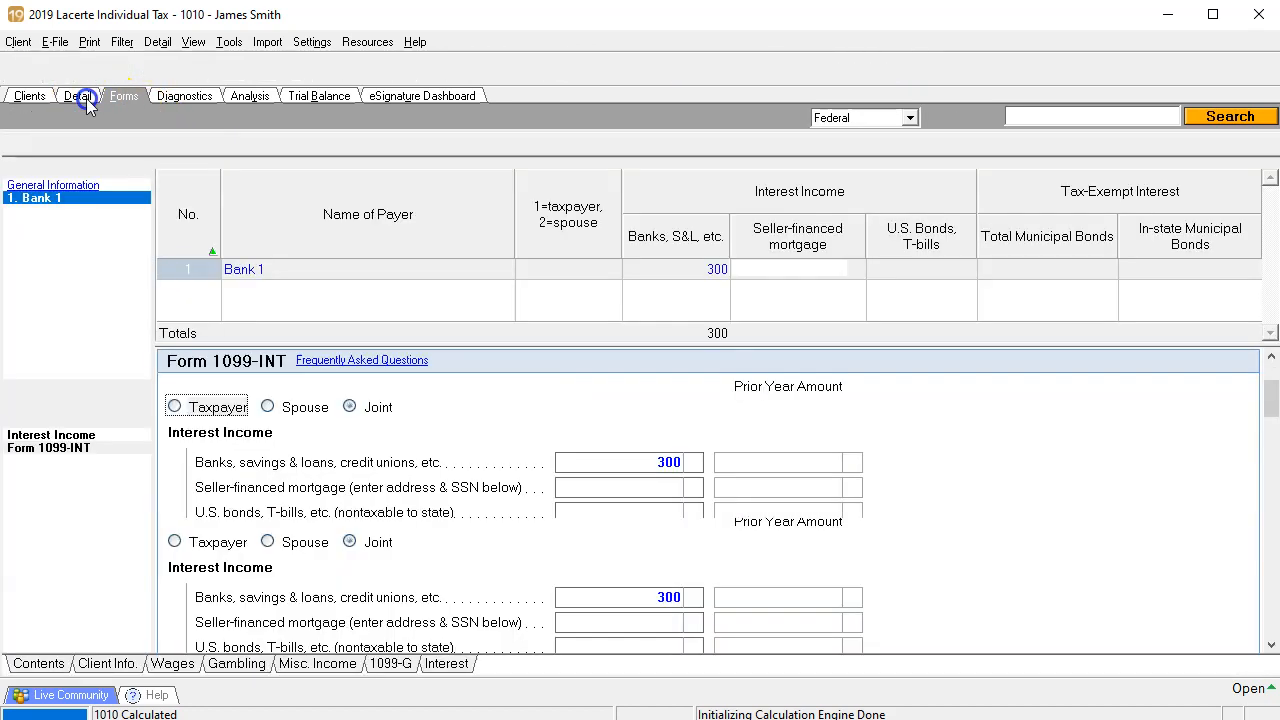
pyautogui.click(28, 391)
pyautogui.write('Bank 2')
pyautogui.press('Tab')
pyautogui.press('Tab')
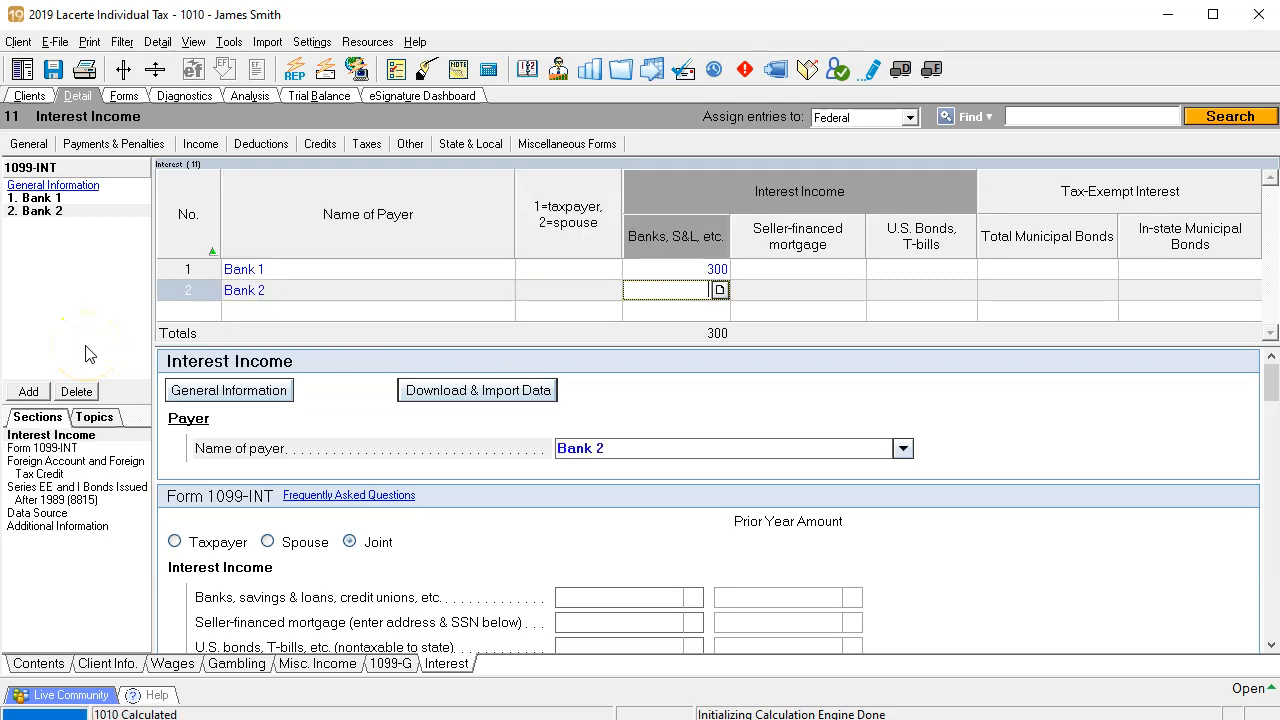
pyautogui.write('1,400')
pyautogui.press('Tab')
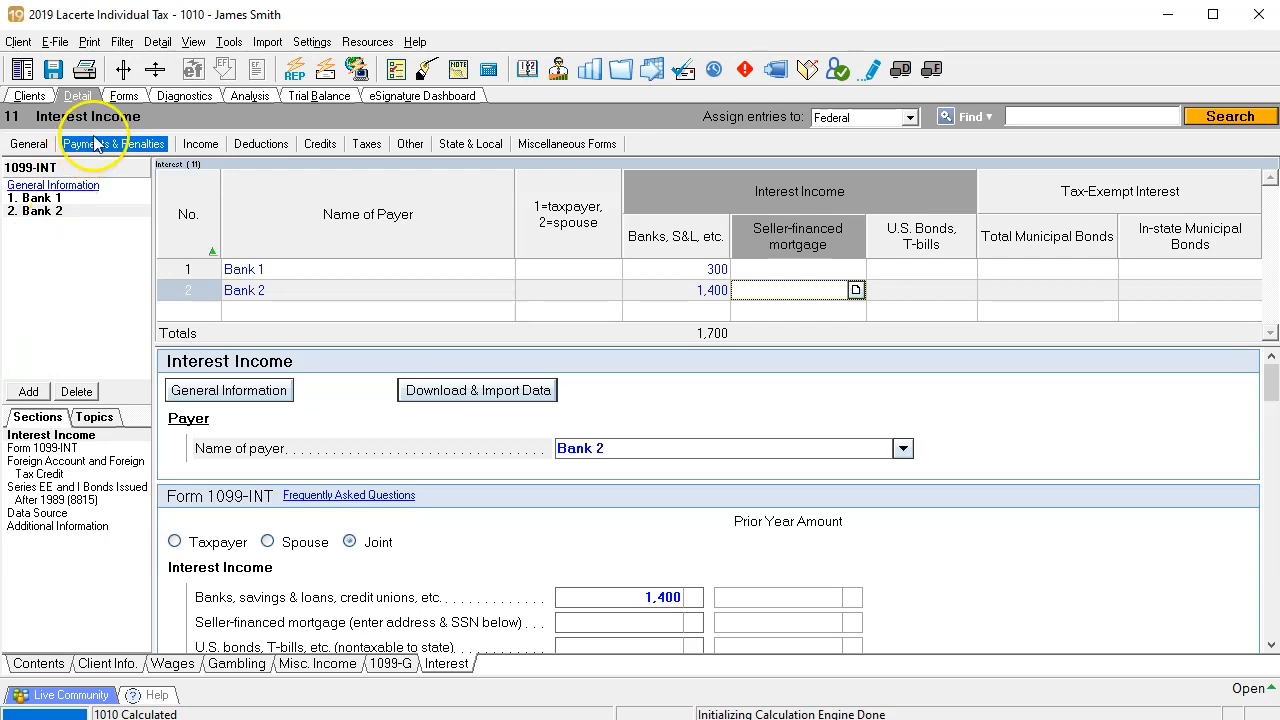
# Return to the tax forms, limit the form list to those used in this return and open Schedule B.
pyautogui.click(115, 96)
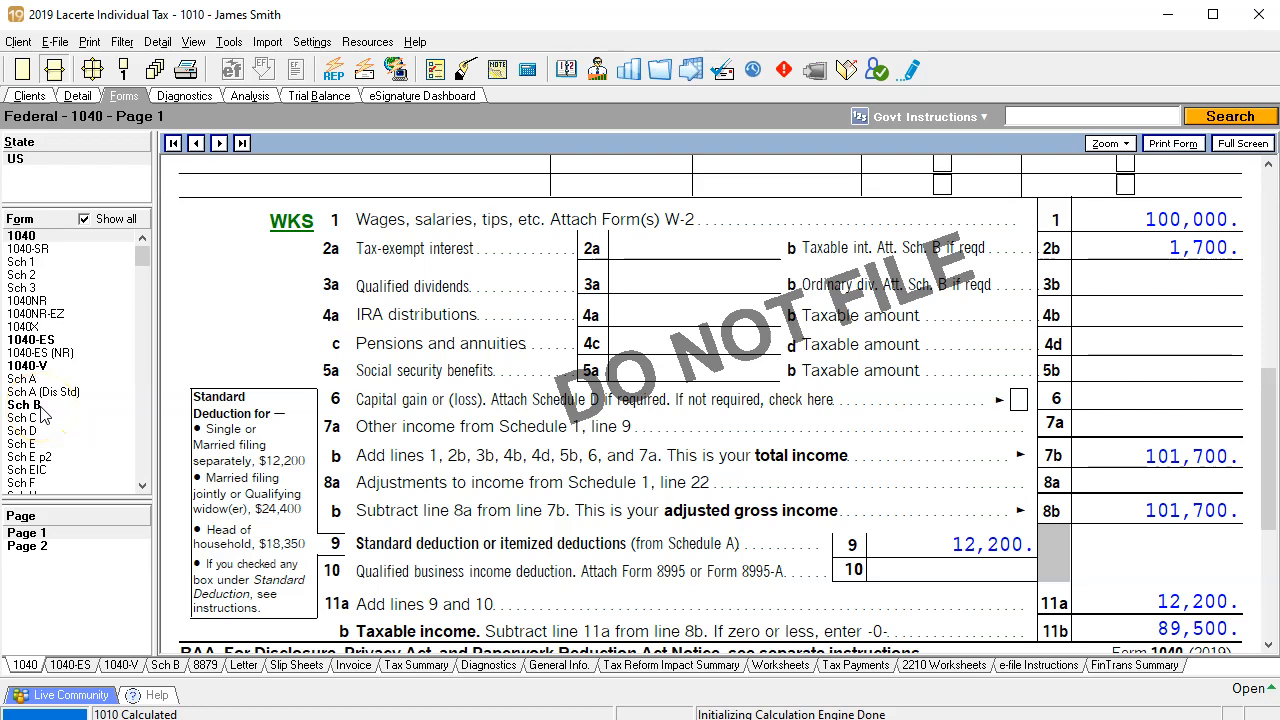
pyautogui.click(84, 220)
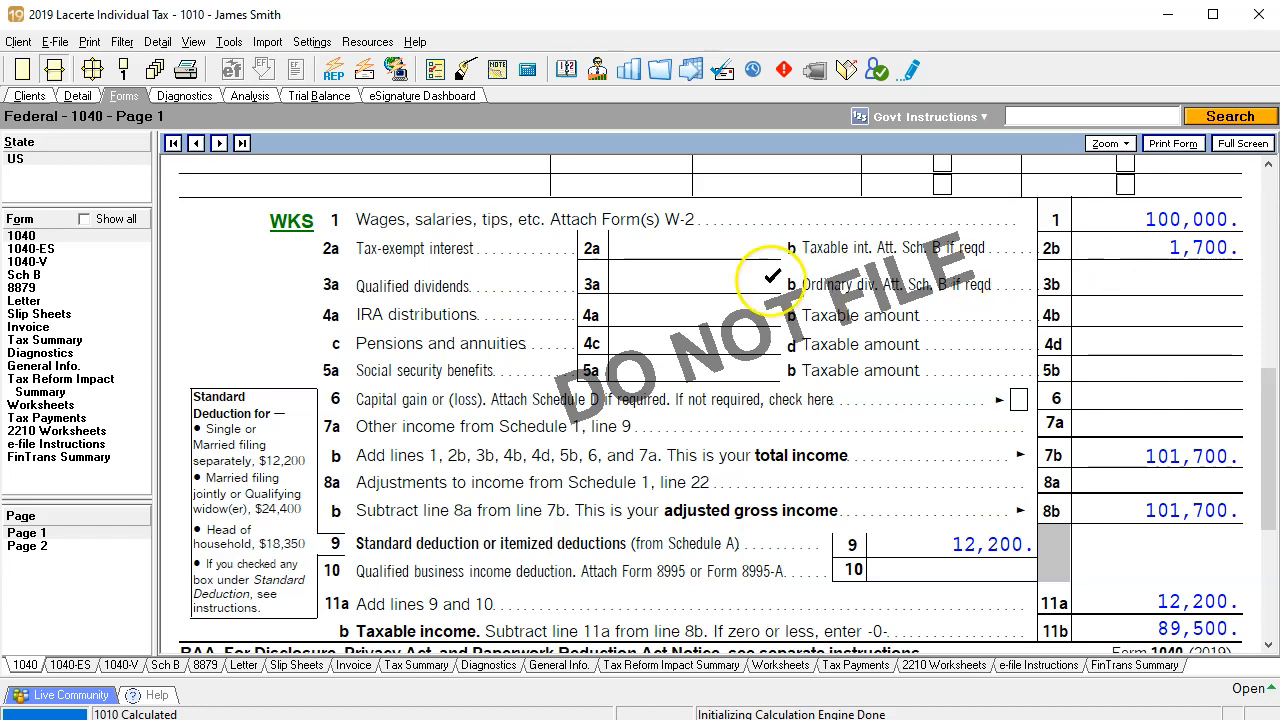
pyautogui.click(37, 280)
pyautogui.click(37, 278)
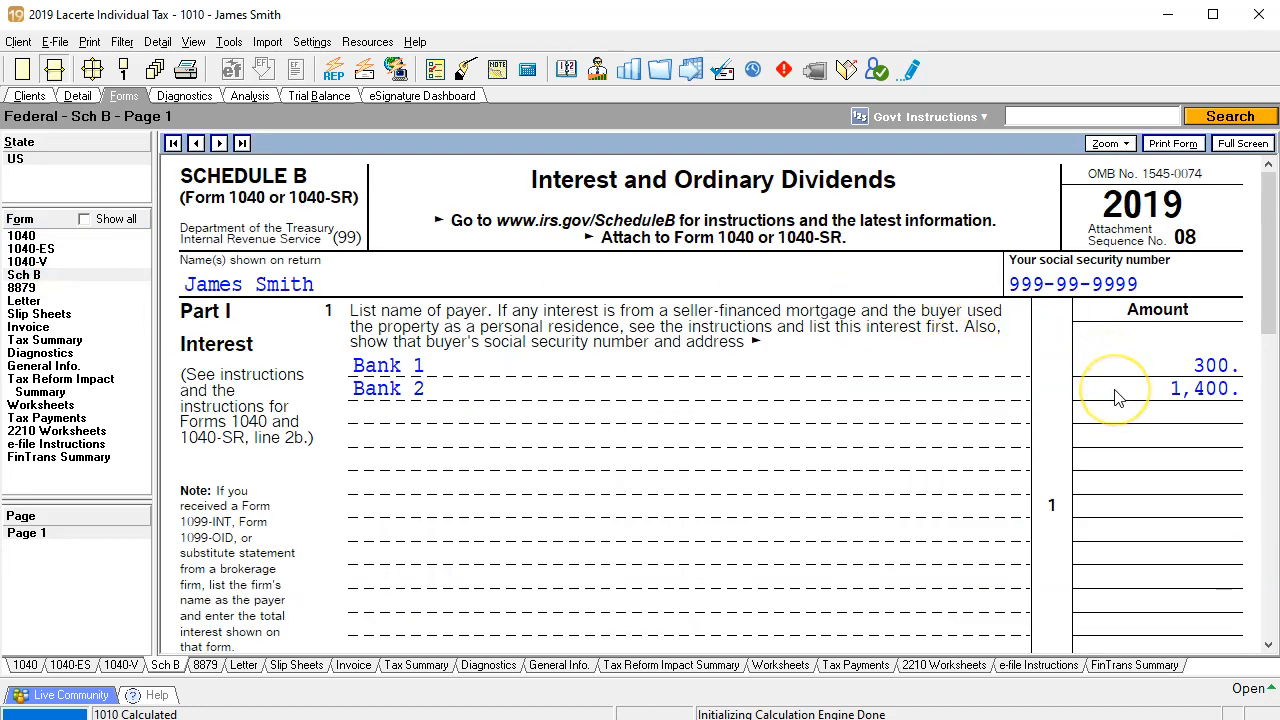
# Check the interest total on Schedule B, and review the interest, total income, deduction and taxable income lines on Form 1040 page 1.
pyautogui.scroll(-5, 1117, 397)
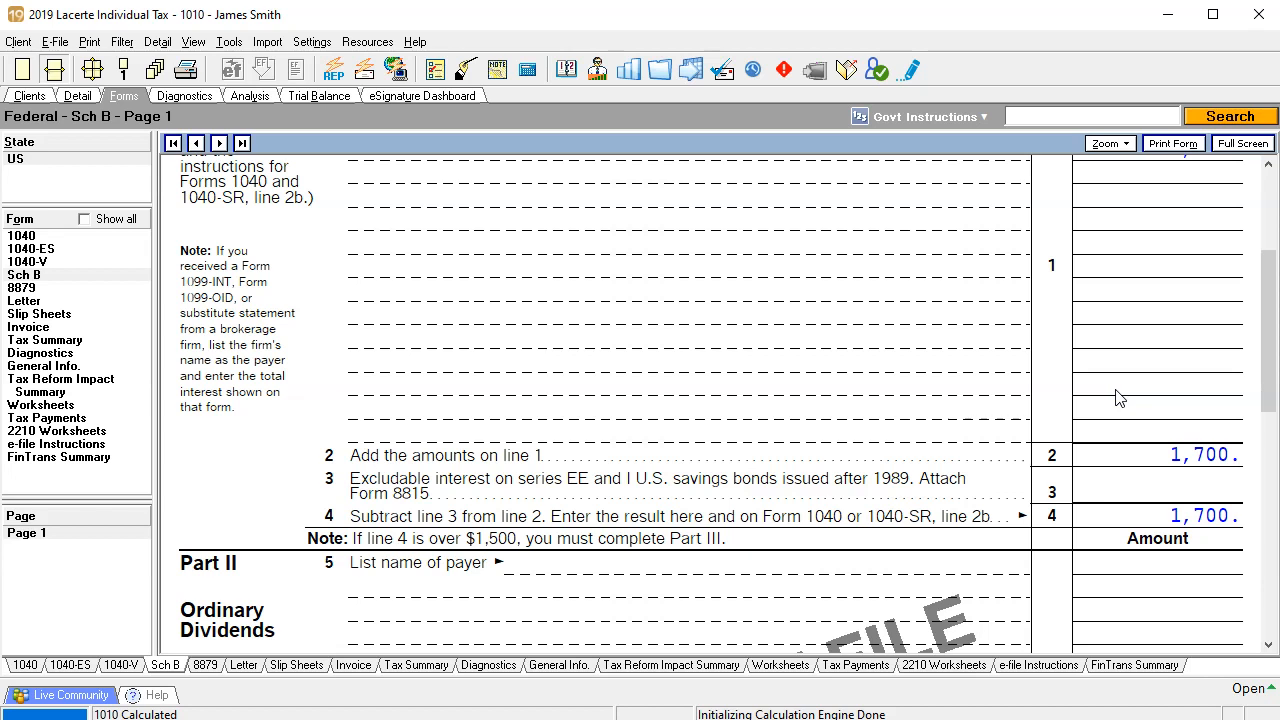
pyautogui.click(22, 236)
pyautogui.scroll(-3, 420, 380)
pyautogui.scroll(-1, 420, 380)
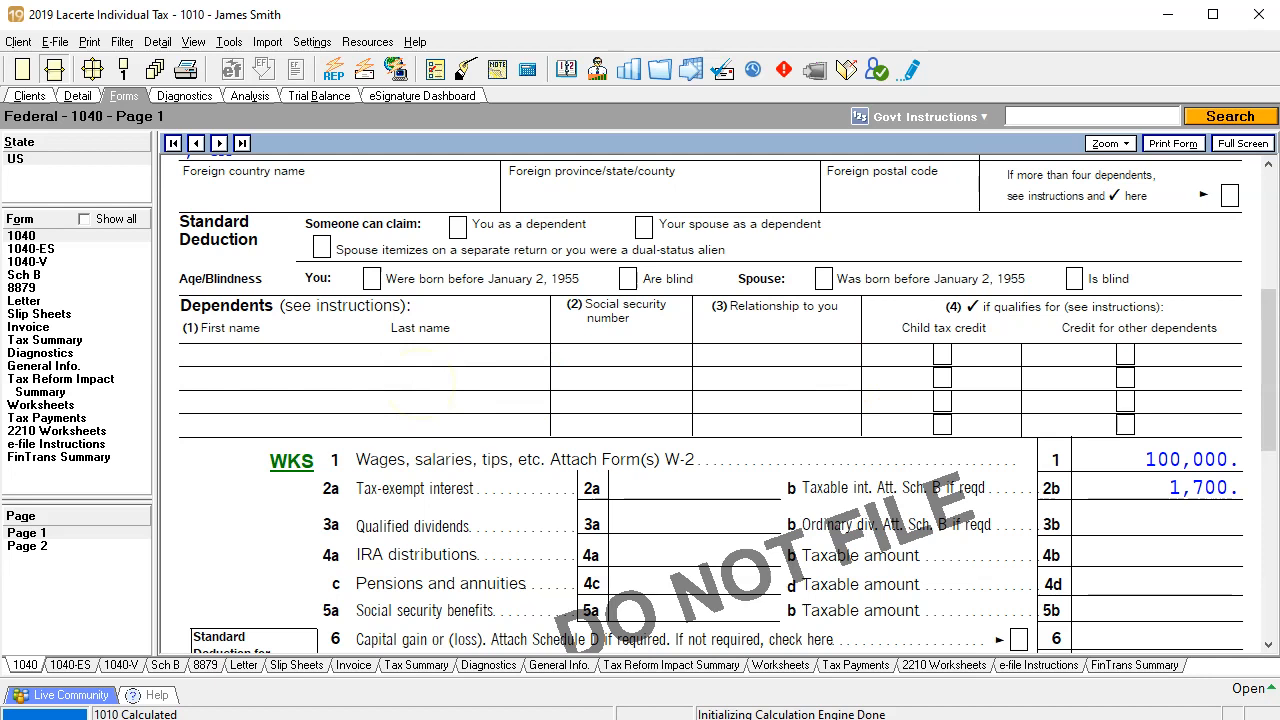
pyautogui.scroll(-1, 1137, 300)
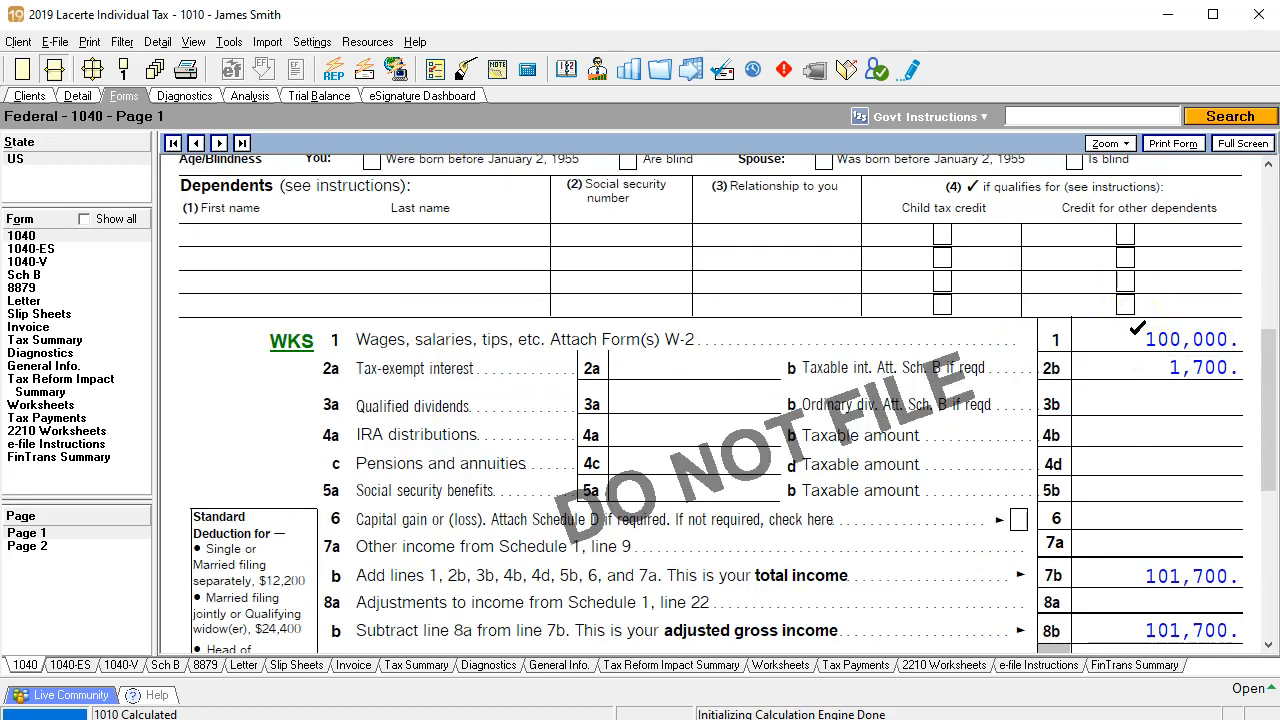
pyautogui.scroll(-1, 1137, 328)
pyautogui.click(1131, 441)
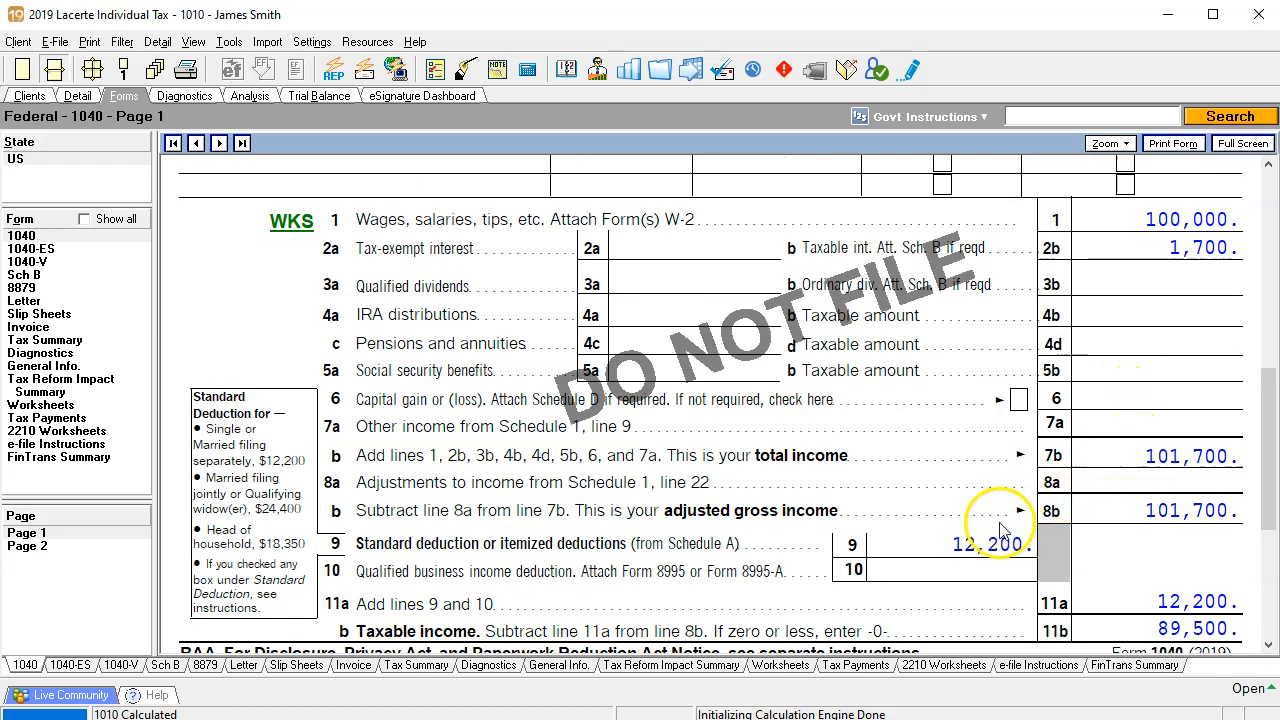
pyautogui.scroll(-1, 1110, 550)
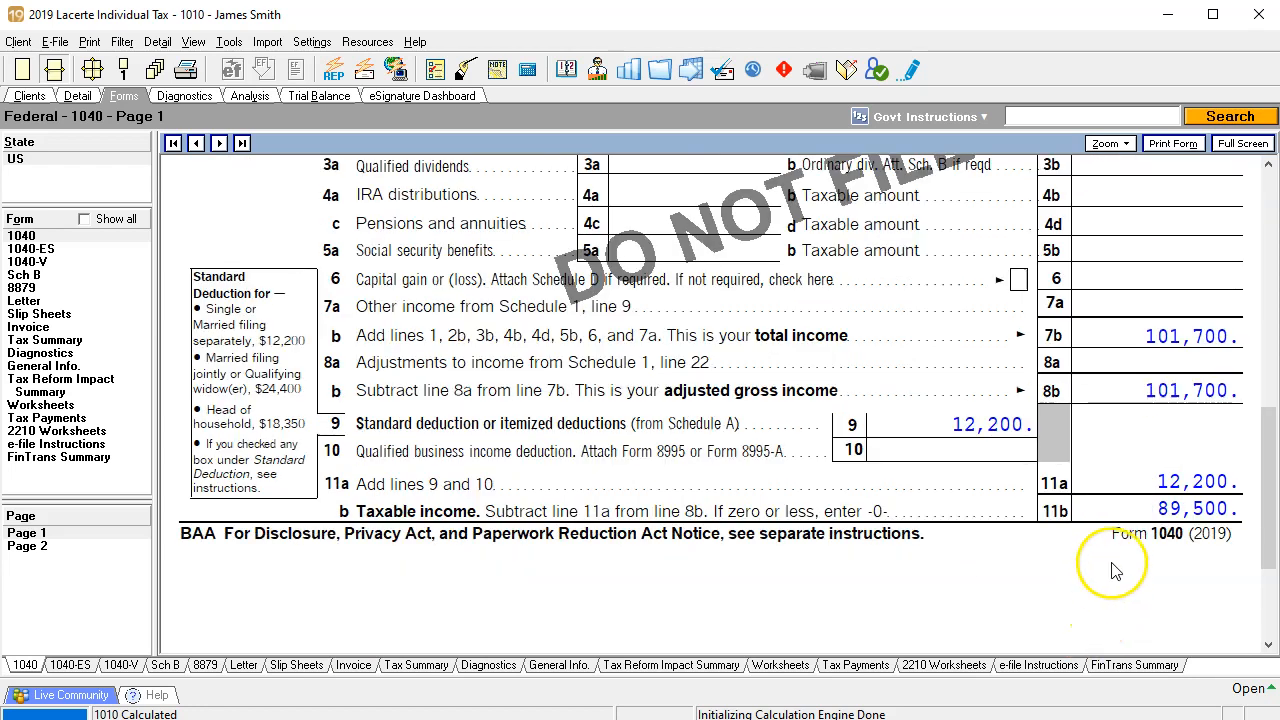
pyautogui.scroll(1, 1124, 510)
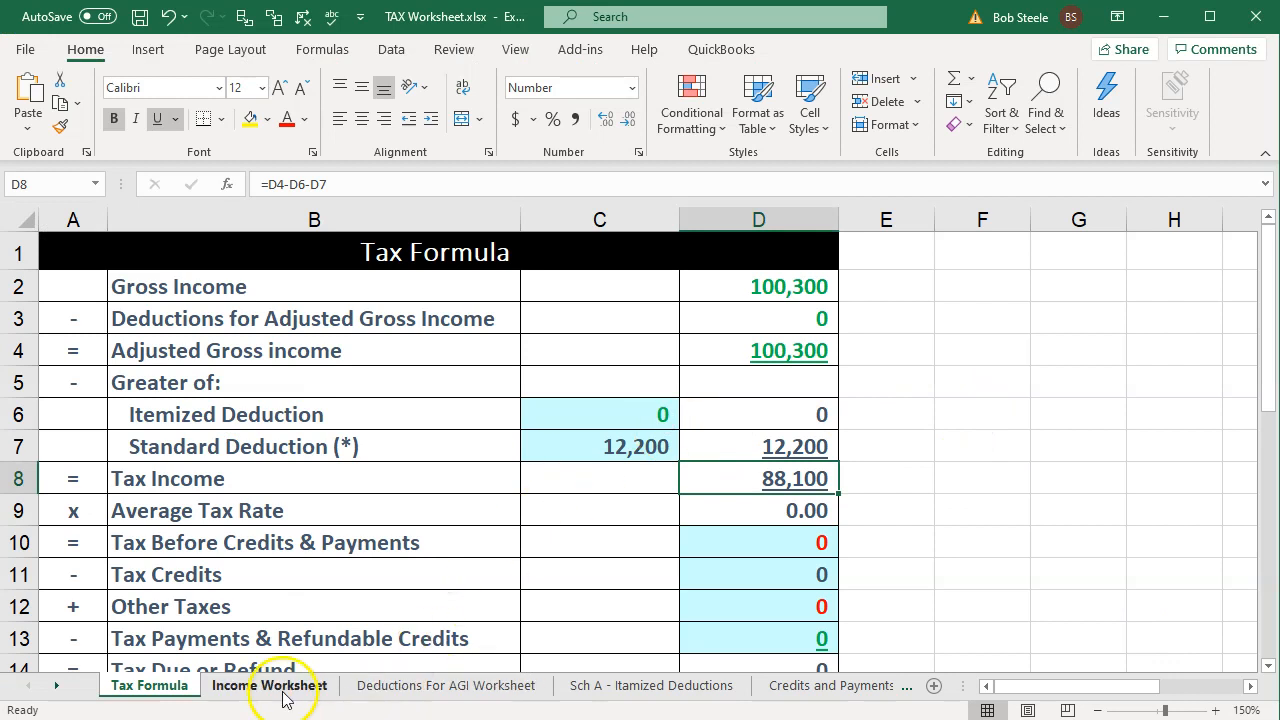
# Switch to the Excel tax workbook and enter 1,400 as the second interest income amount in cell C11 of the Income Worksheet.
pyautogui.click(270, 686)
pyautogui.scroll(13, 366, 537)
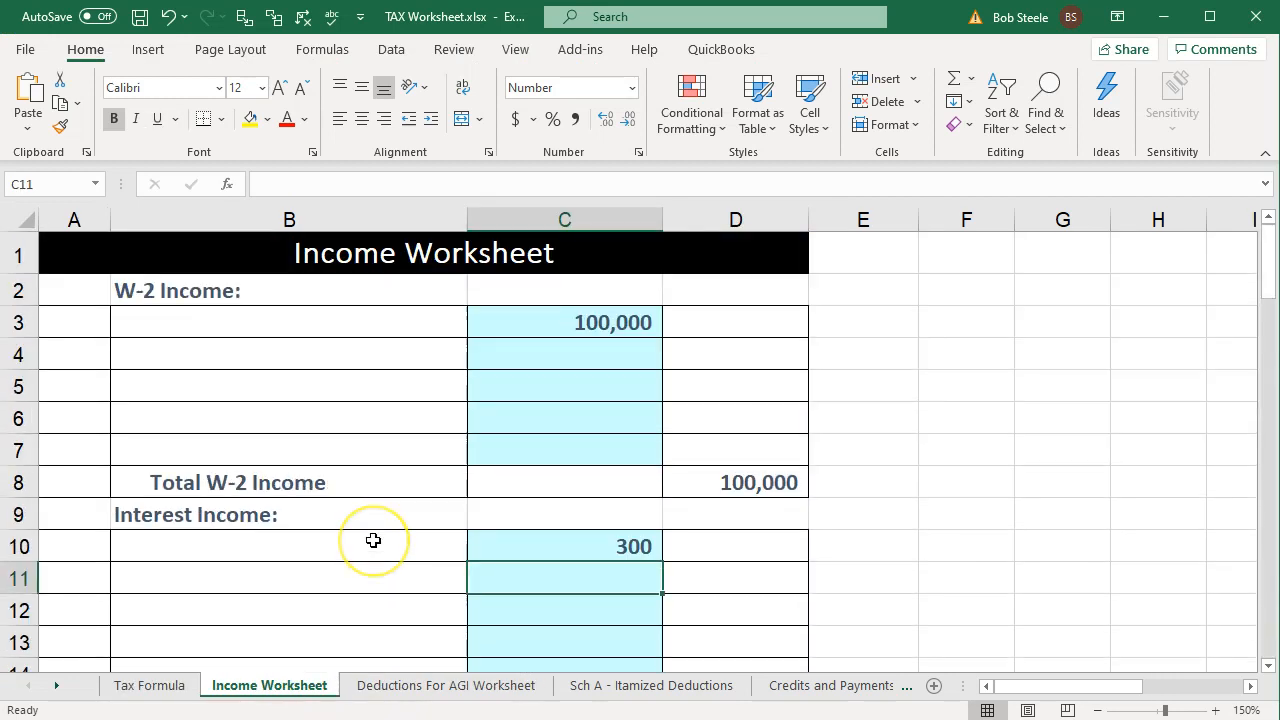
pyautogui.scroll(-1, 371, 537)
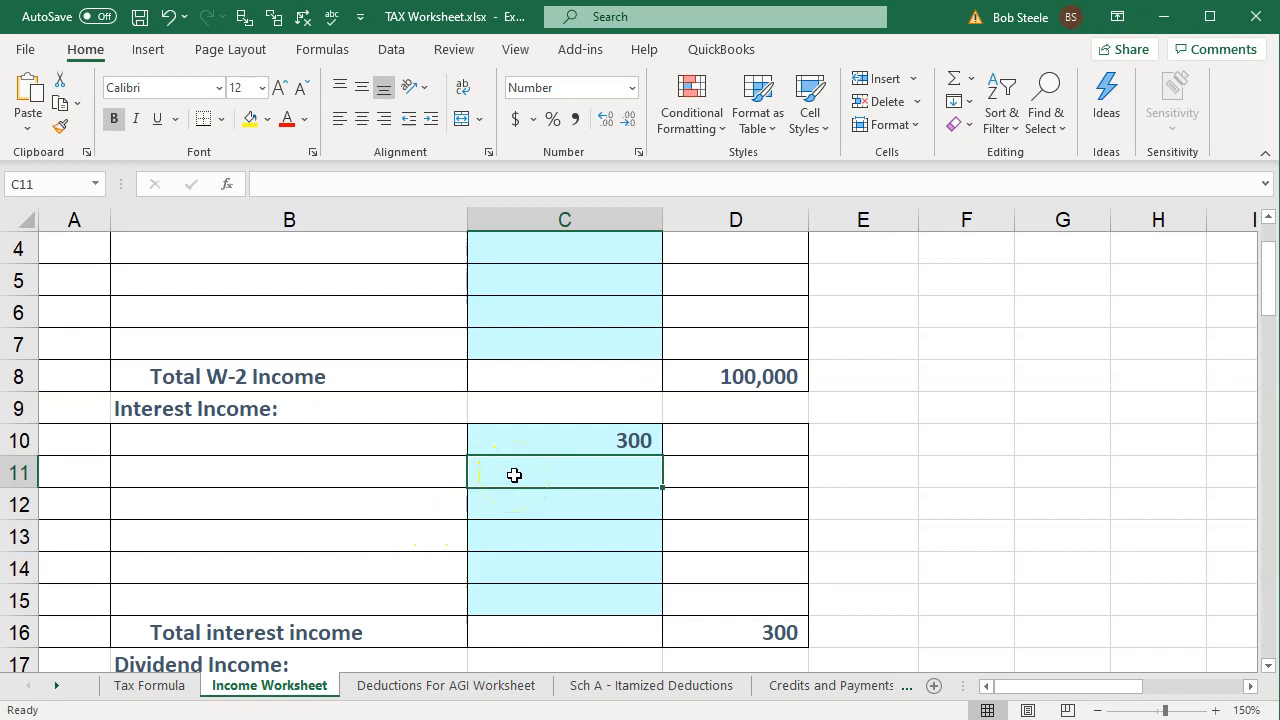
pyautogui.write('1')
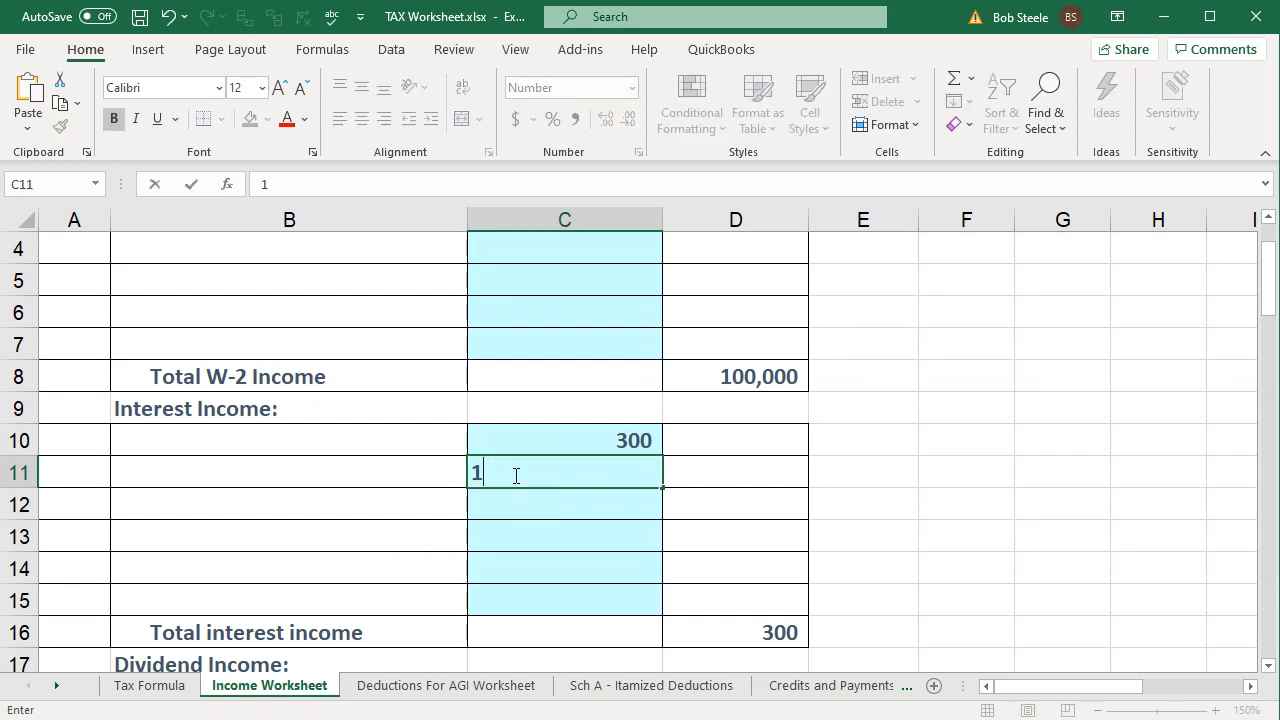
pyautogui.write(',400')
pyautogui.press('Return')
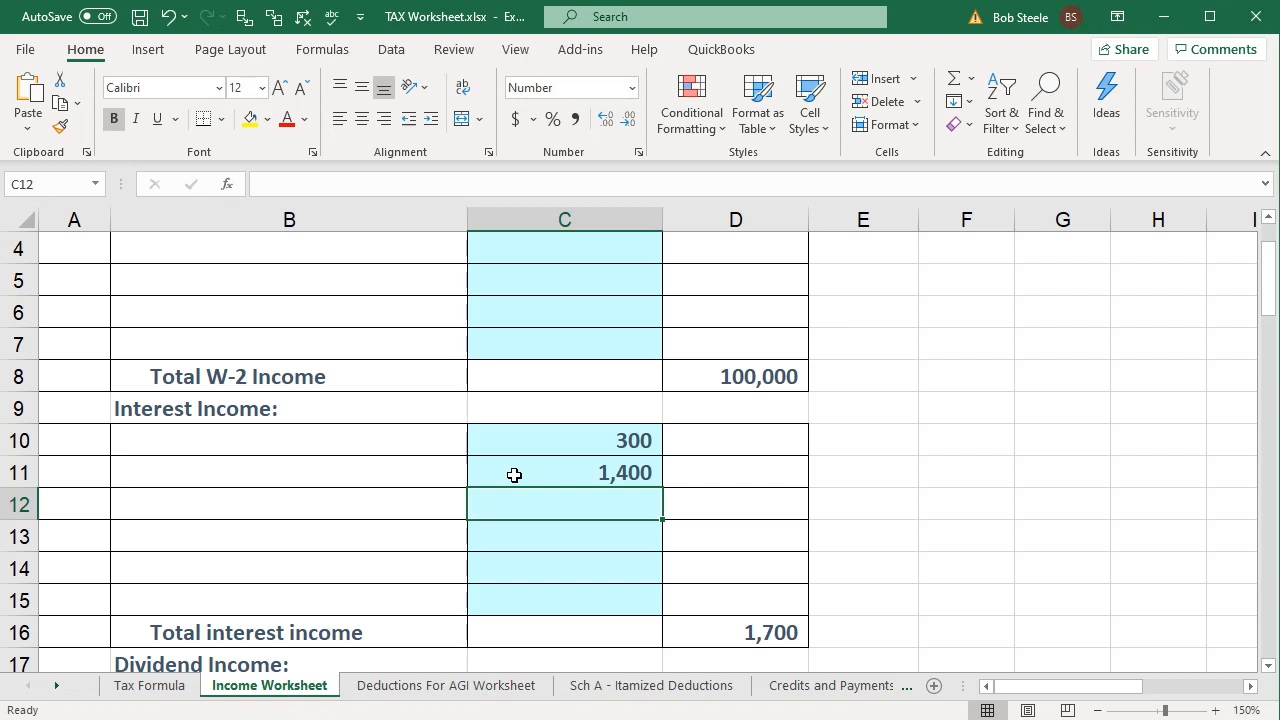
# Check total income on the Income Worksheet and the gross income, standard deduction and taxable income on the Tax Formula sheet.
pyautogui.scroll(-13, 514, 475)
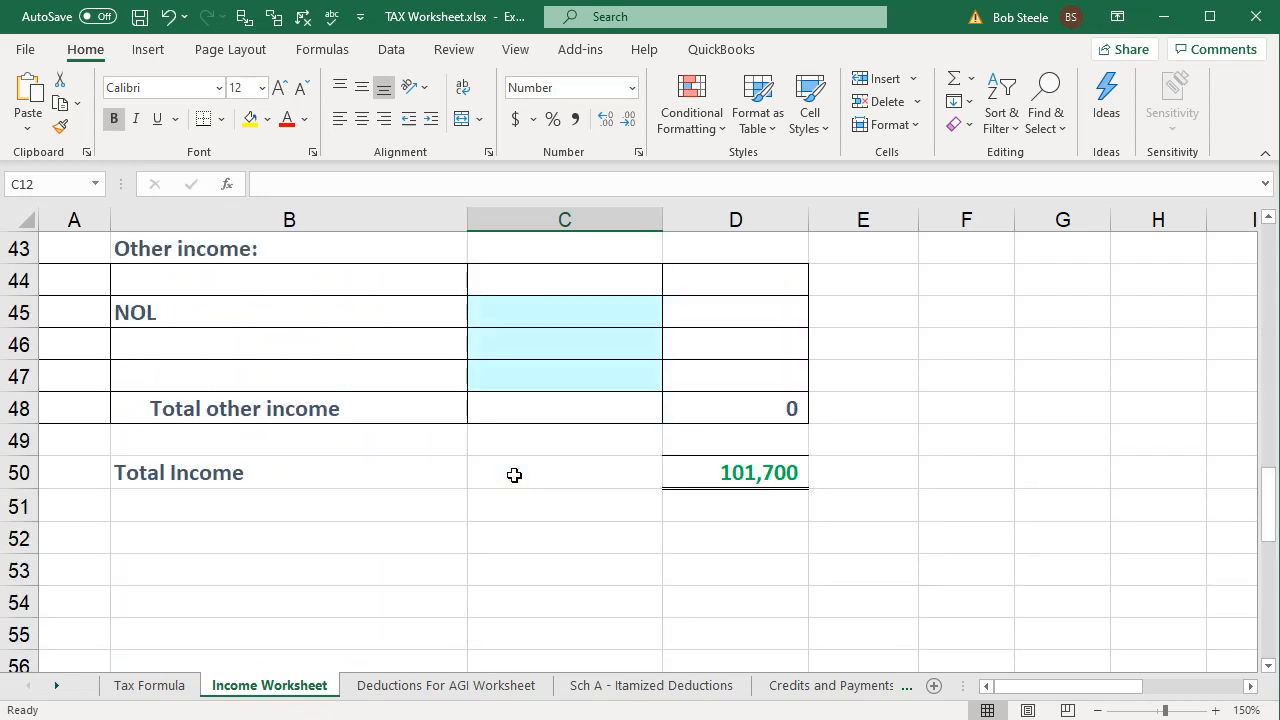
pyautogui.click(126, 686)
pyautogui.click(750, 288)
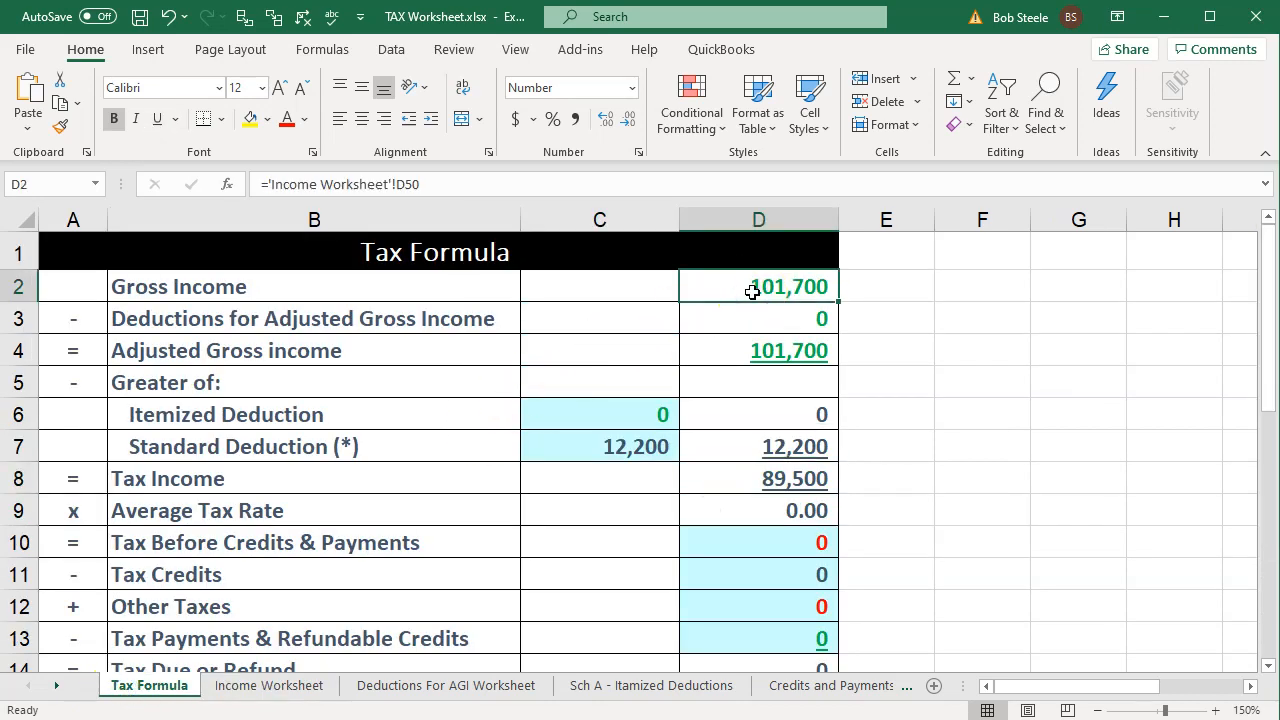
pyautogui.click(620, 446)
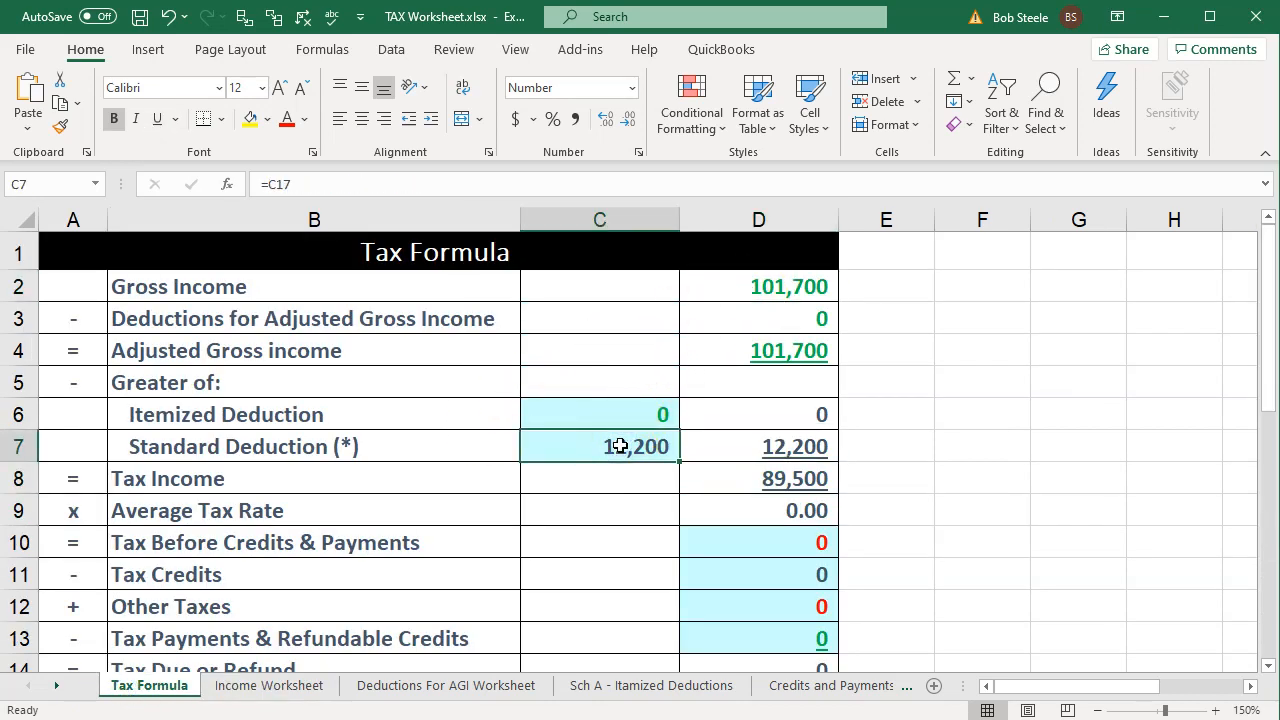
pyautogui.click(730, 490)
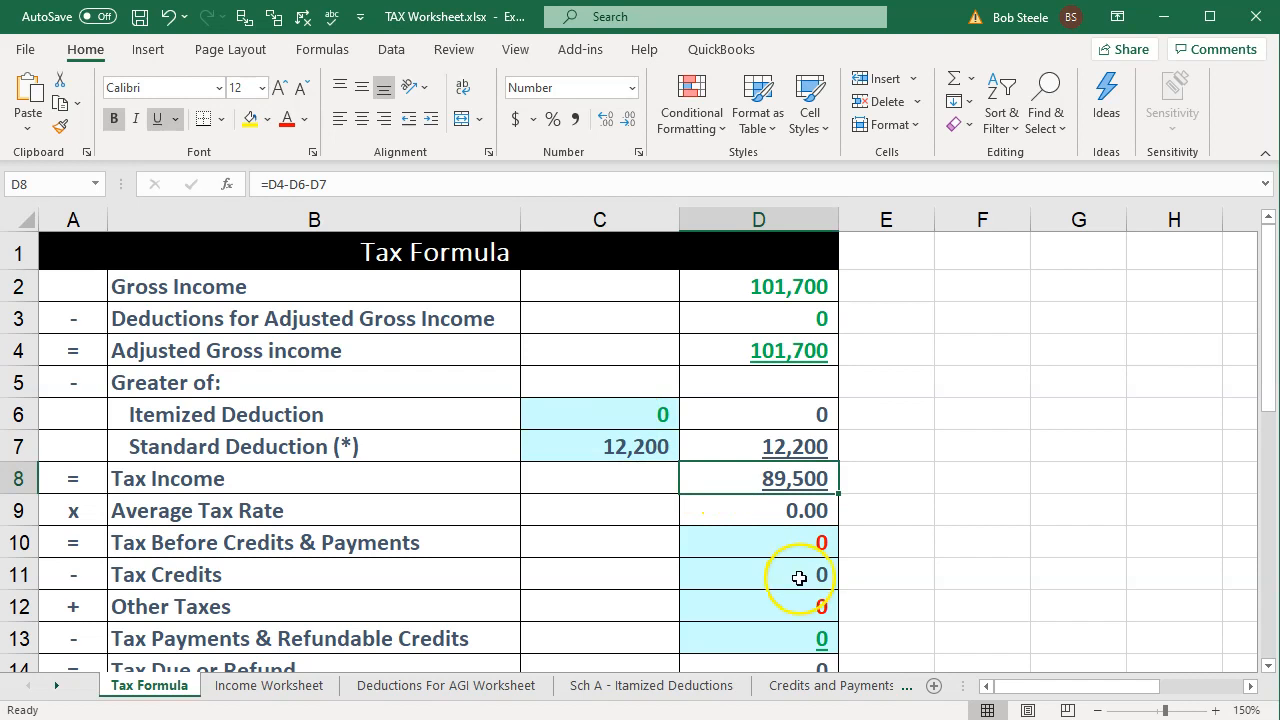
# Switch to Lacerte's interest income detail input and add Bank 3 as a third 1099-INT payer.
pyautogui.click(1163, 16)
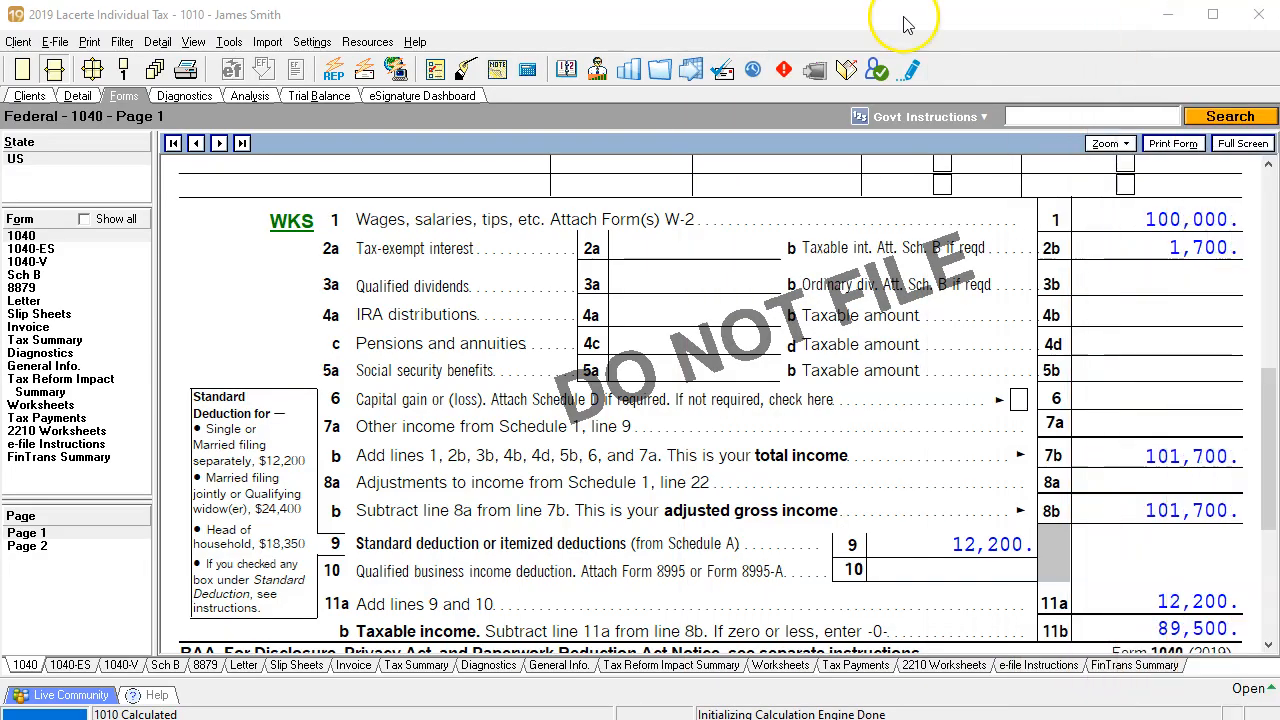
pyautogui.click(82, 95)
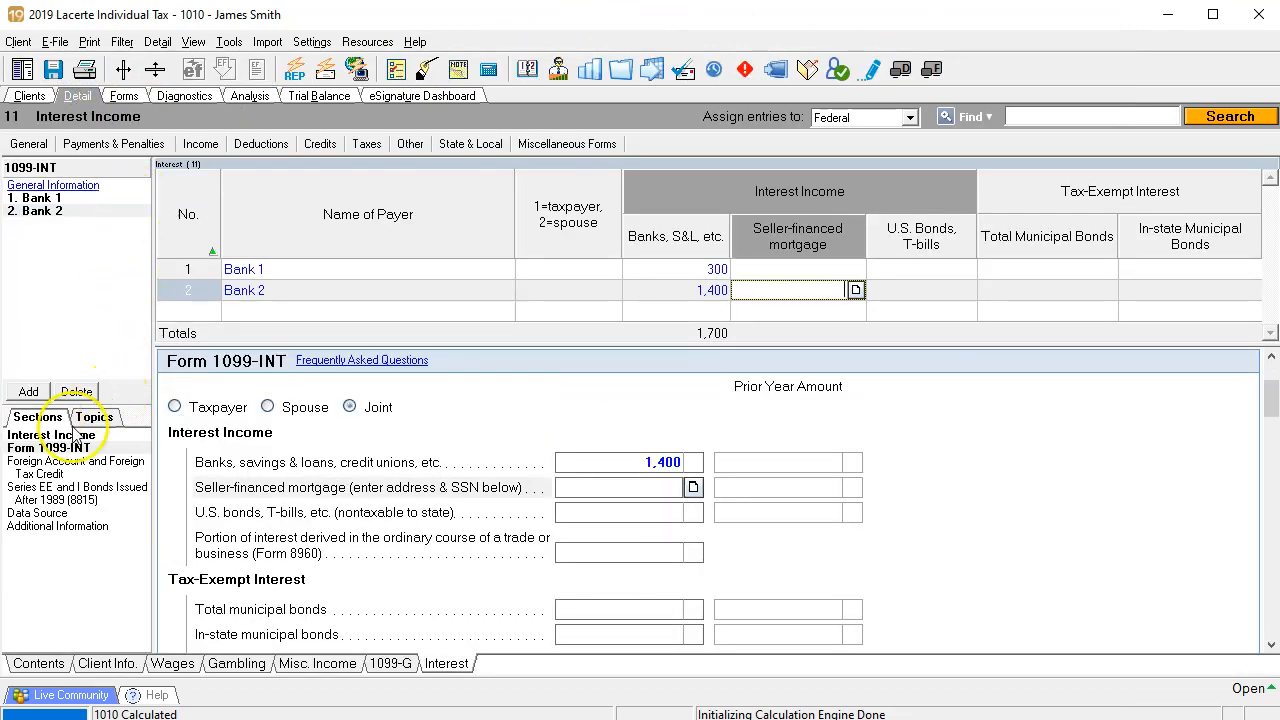
pyautogui.click(28, 391)
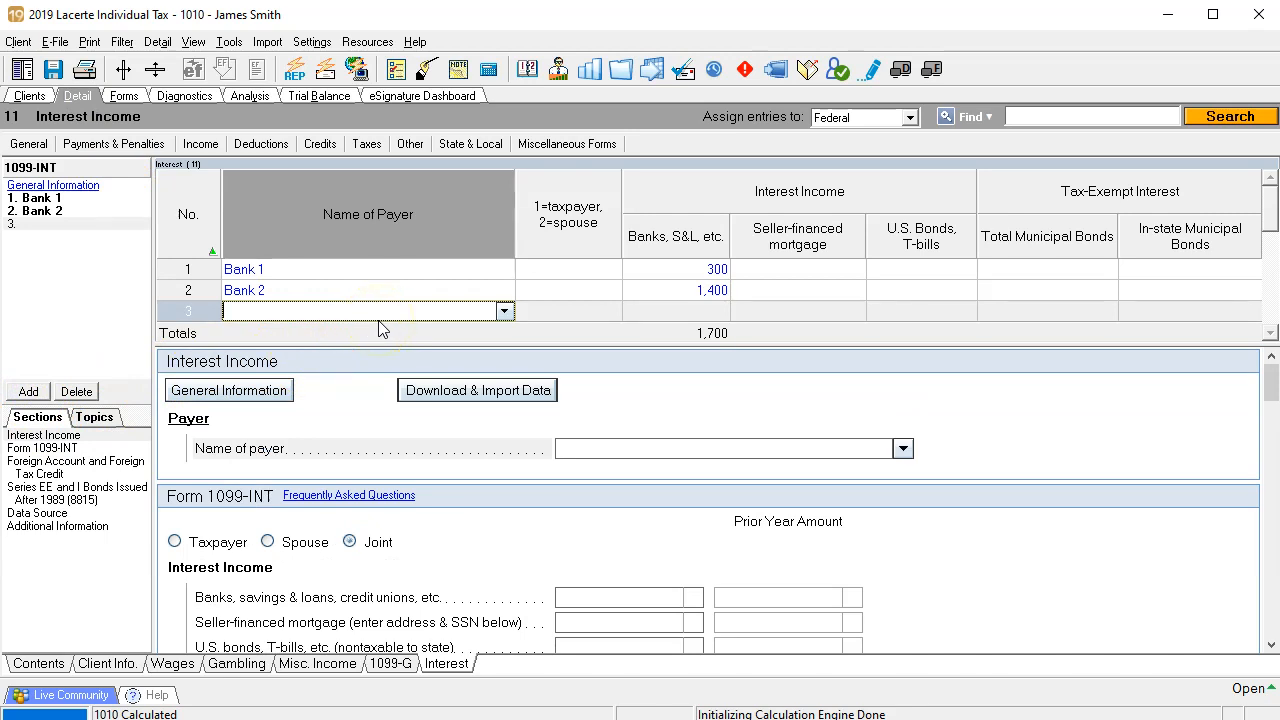
pyautogui.write('Bank 1')
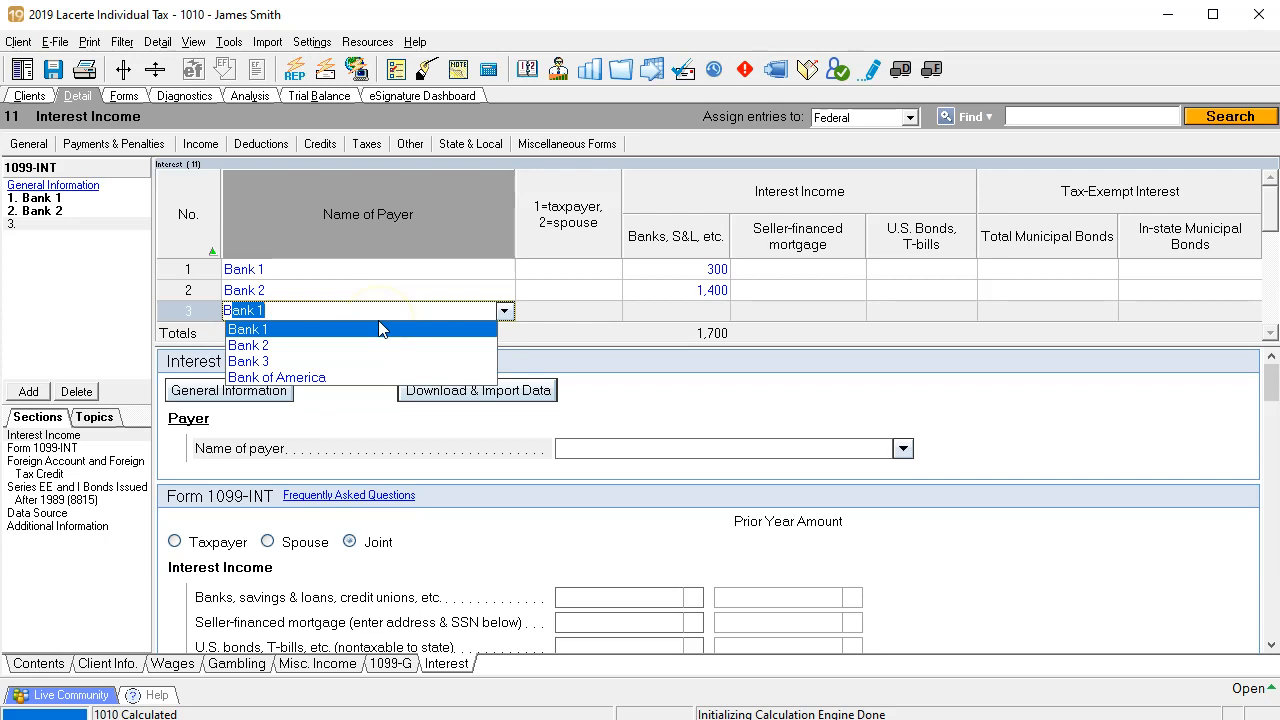
pyautogui.press('Down')
pyautogui.press('Down')
pyautogui.press('Tab')
# Enter 500 of tax-exempt interest as total municipal bonds for Bank 3.
pyautogui.press('Tab')
pyautogui.press('Tab')
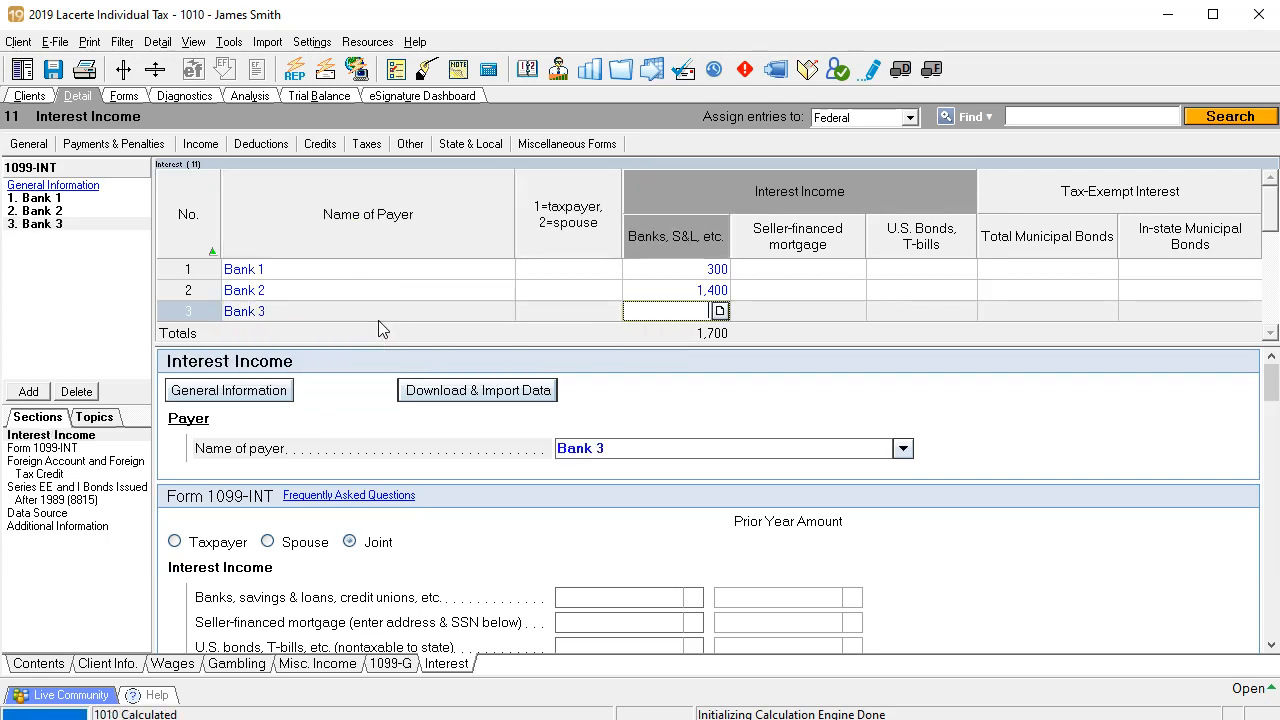
pyautogui.press('Tab')
pyautogui.press('Tab')
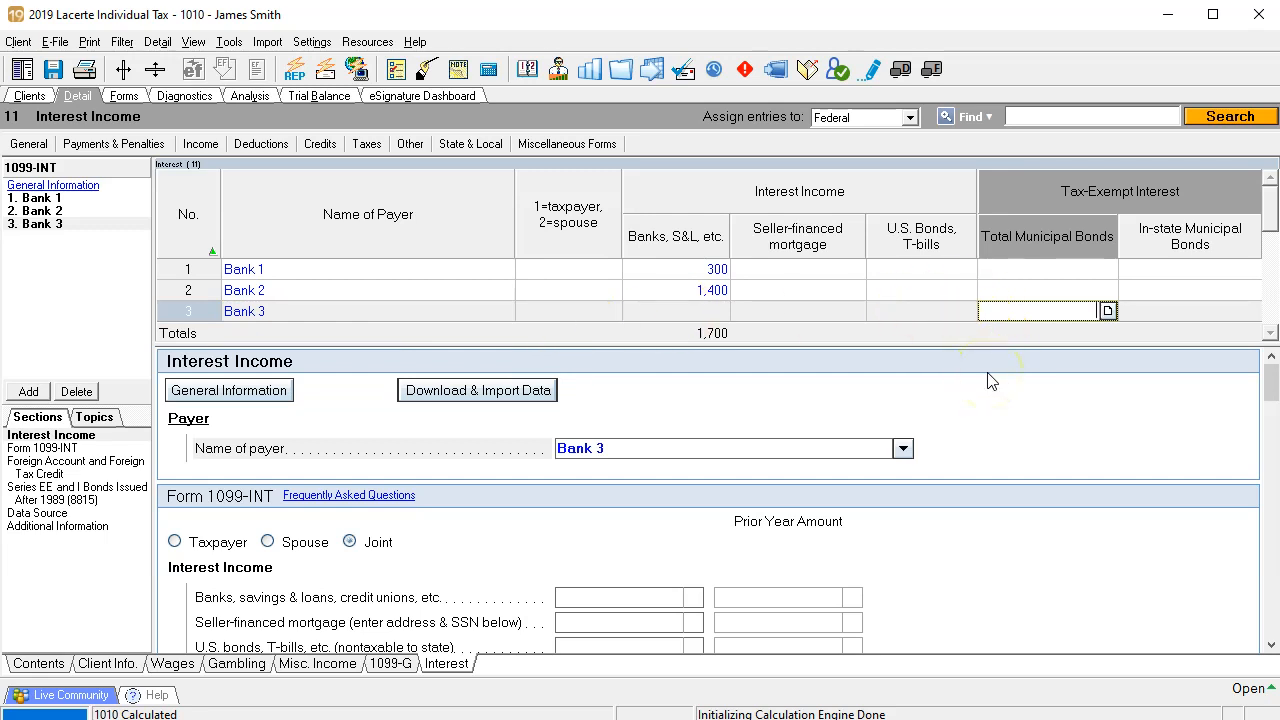
pyautogui.write('500')
pyautogui.press('Tab')
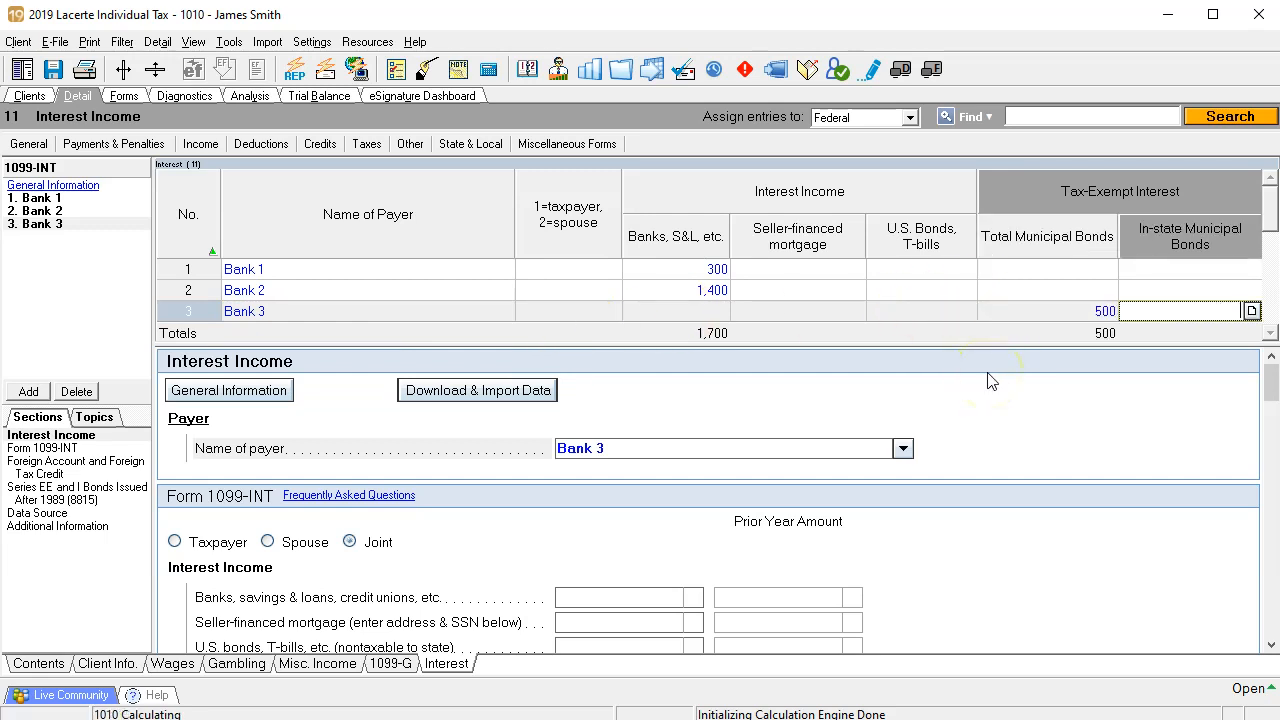
# Return to the tax forms, and in Excel review the Tax Formula sheet from gross income down to taxable income.
pyautogui.click(125, 96)
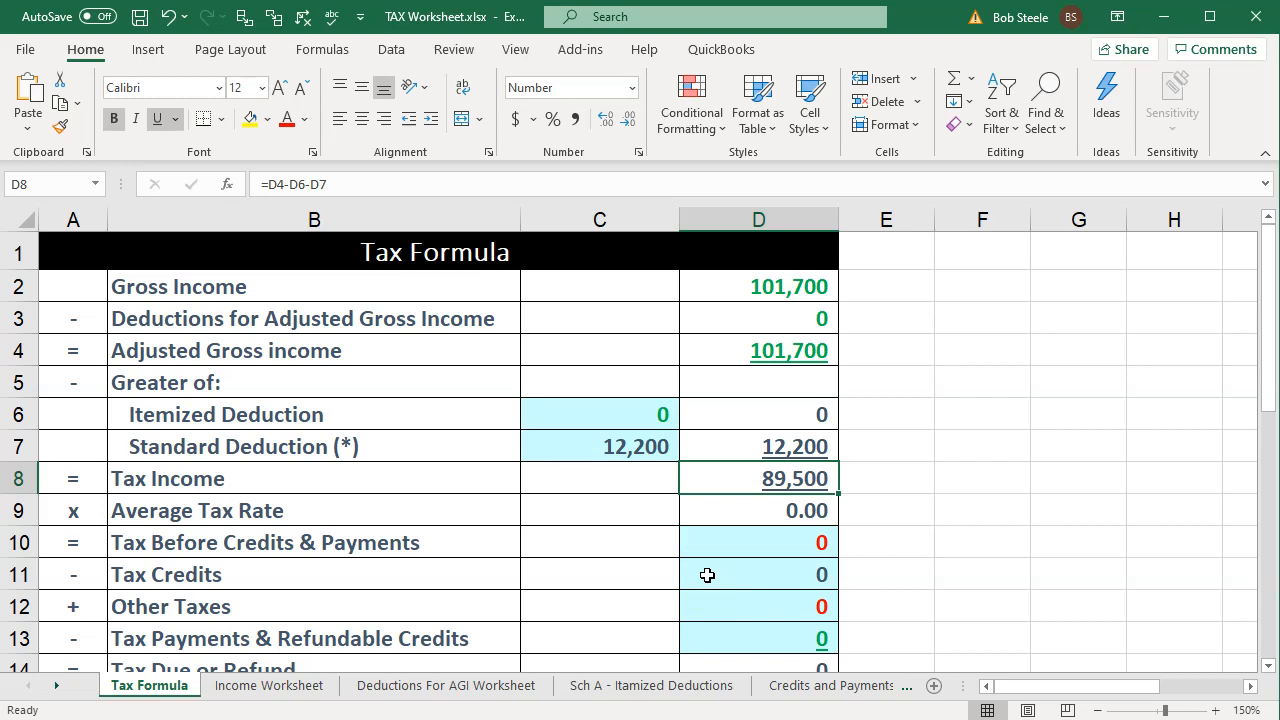
pyautogui.click(758, 288)
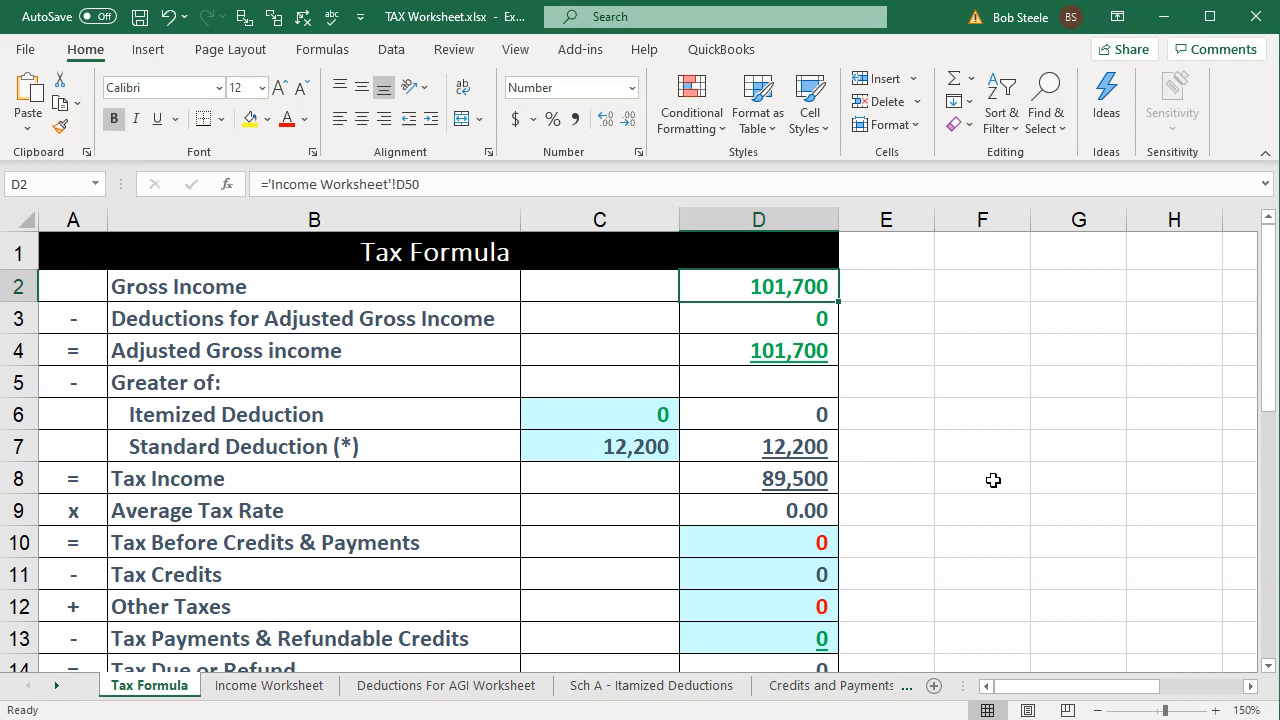
pyautogui.press('Down')
pyautogui.press('Down')
pyautogui.press('Down')
pyautogui.press('Down')
pyautogui.press('Down')
pyautogui.press('Down')
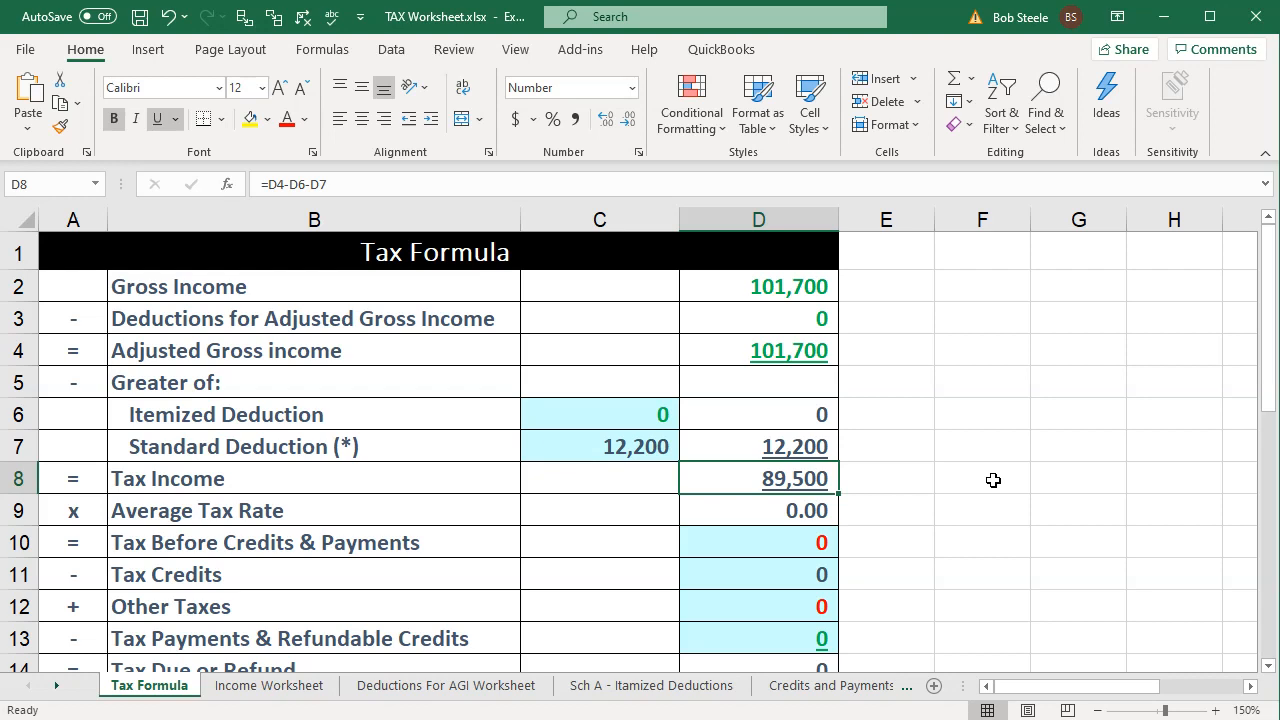
# Switch to Lacerte and check the tax-exempt interest on line 2a and taxable interest on line 2b of Form 1040.
pyautogui.click(1163, 16)
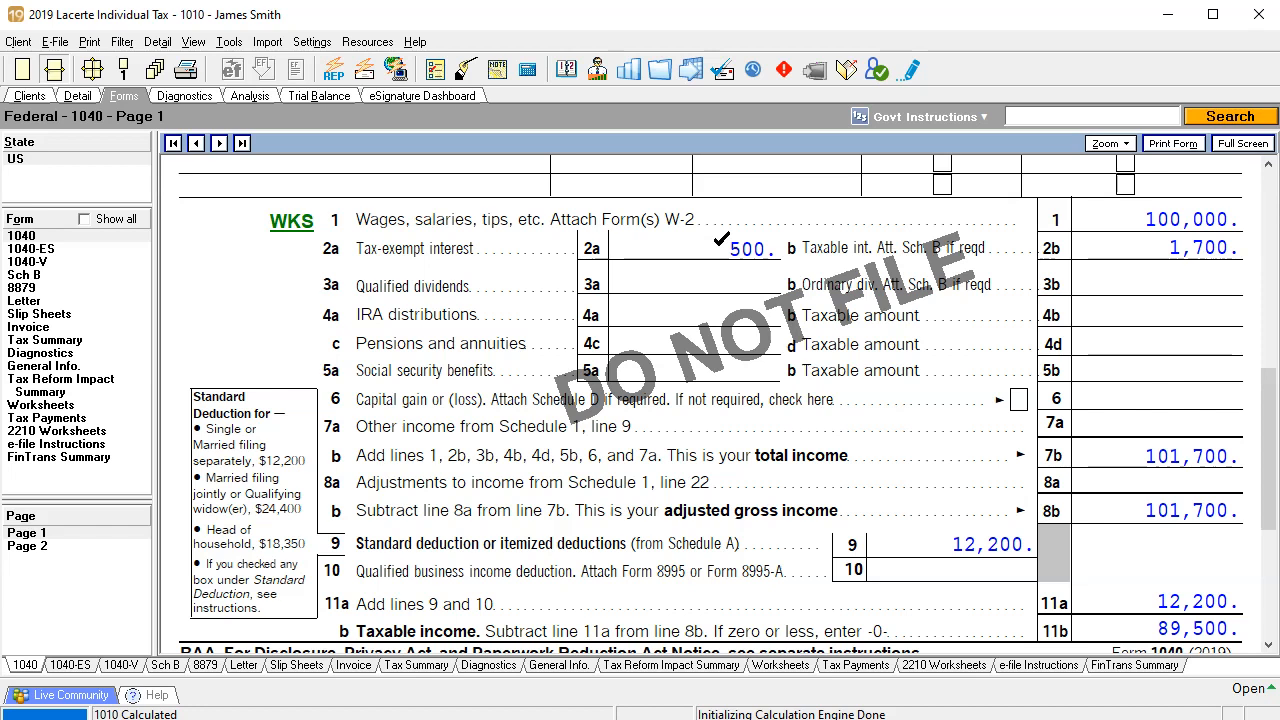
pyautogui.click(722, 250)
pyautogui.click(1133, 245)
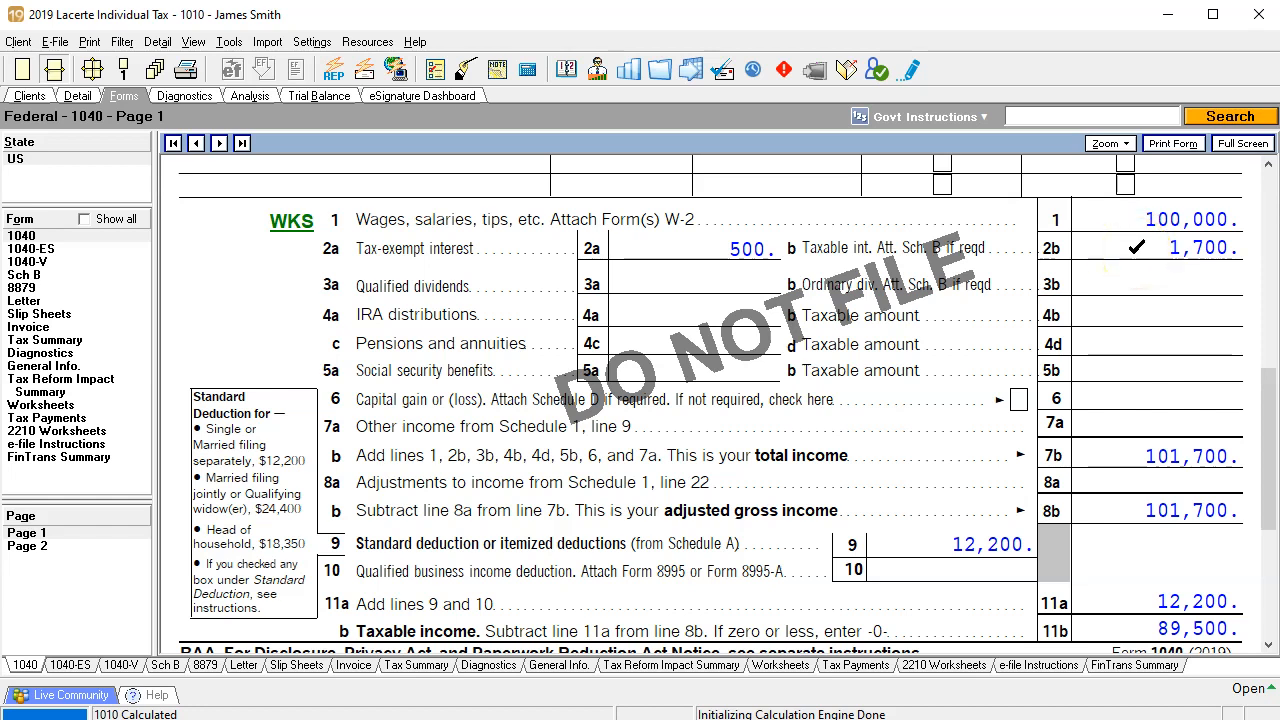